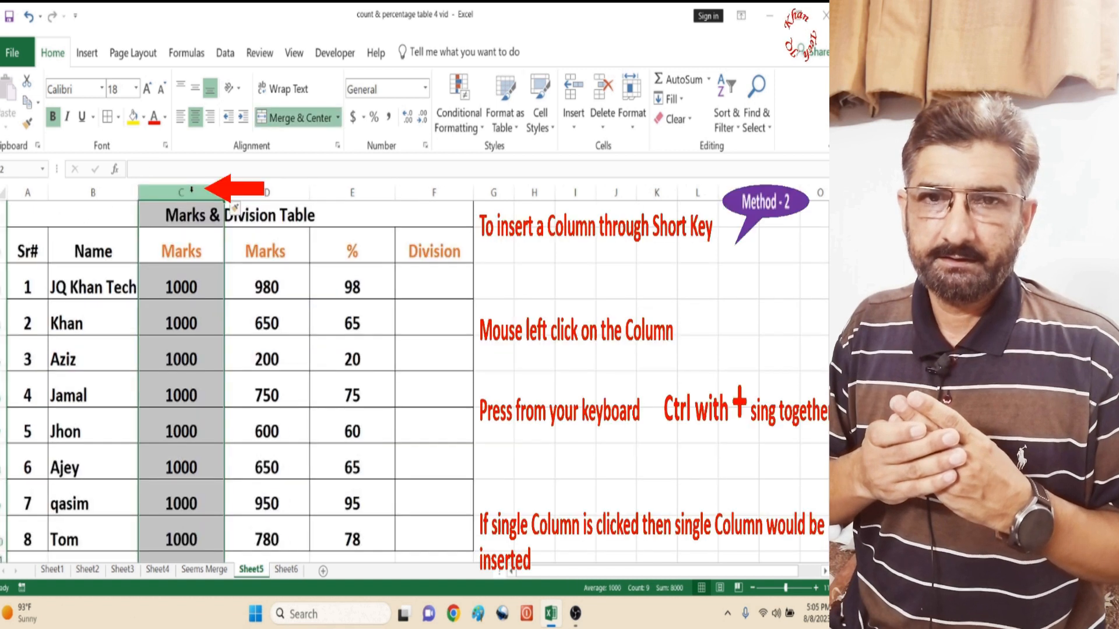
Step: Undo the last column insertion and insert three blank columns before the table's columns C to E
key(ctrl+z)
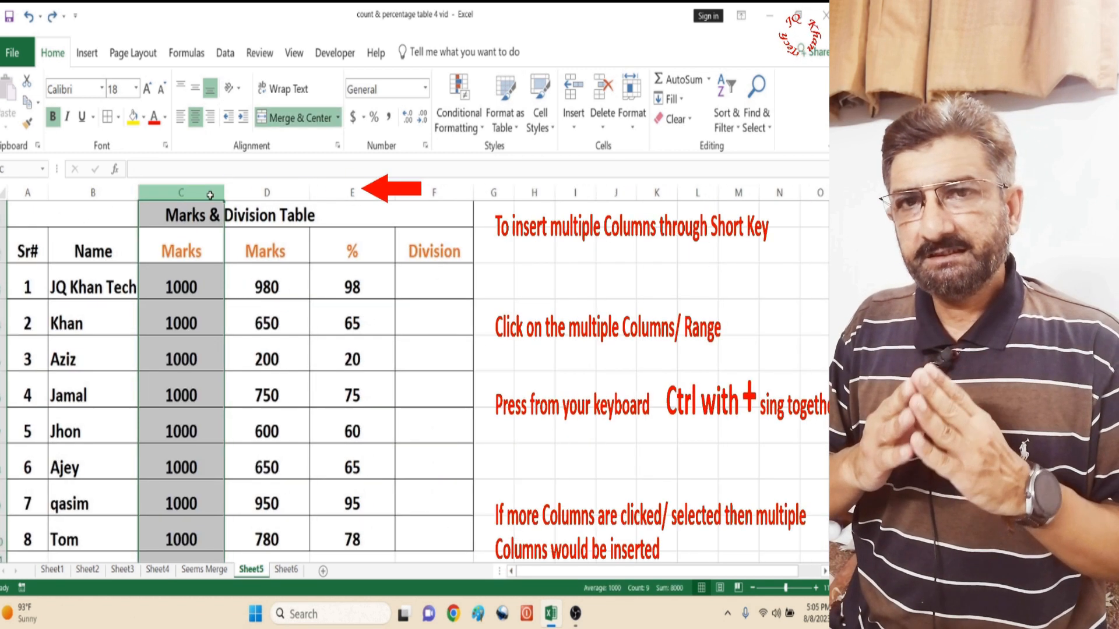
drag(210, 195, 370, 192)
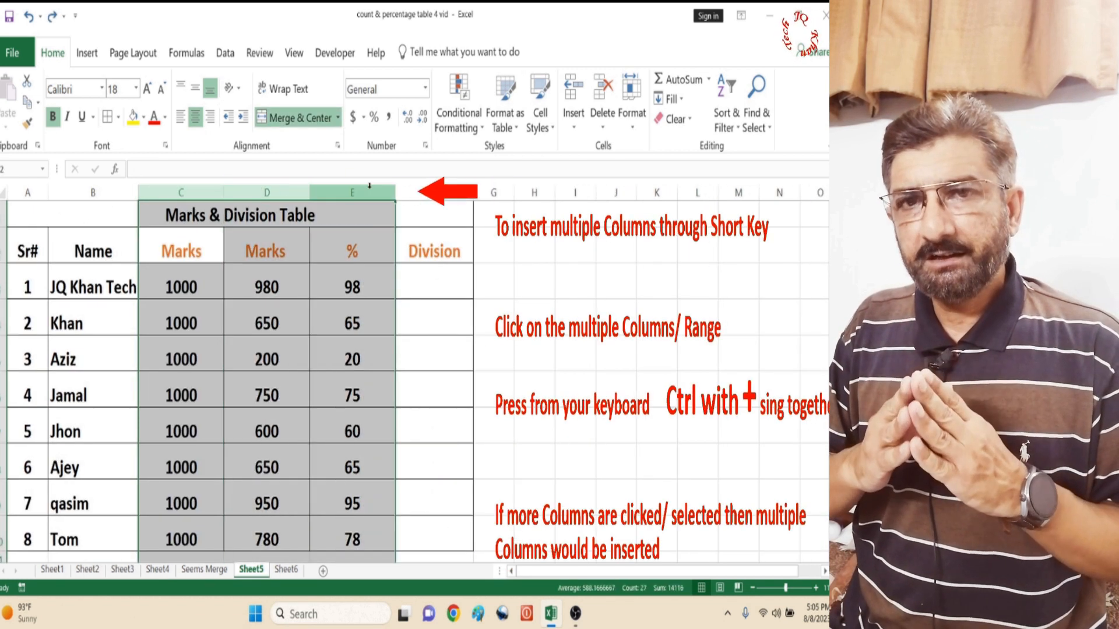
key(ctrl+plus)
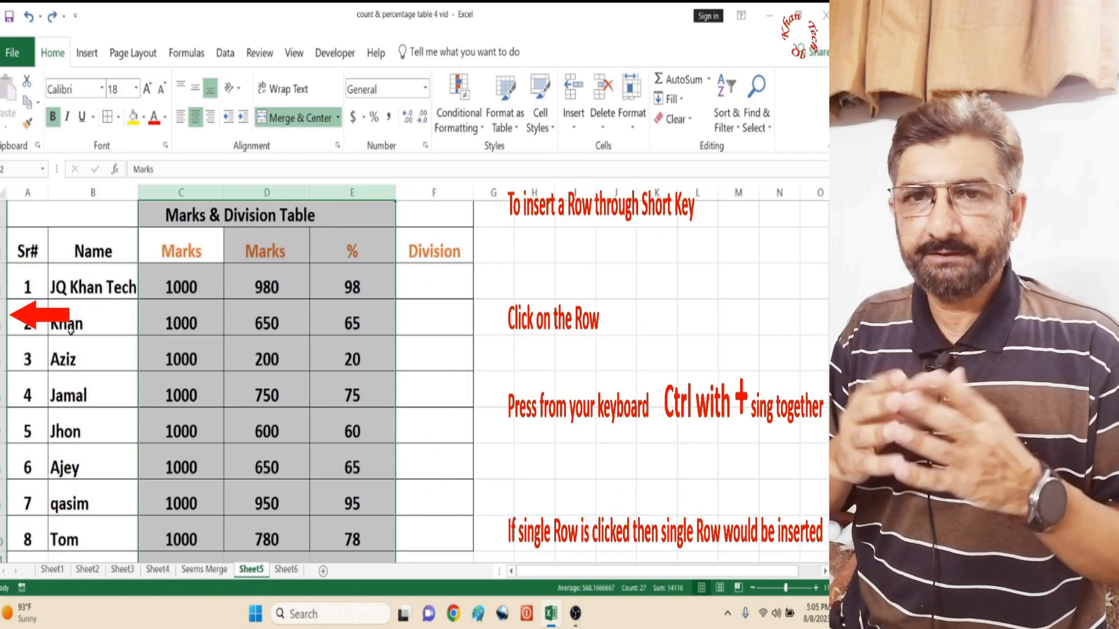
Step: Insert and undo a blank row at row 4, and insert several blank rows from row 3 down
click(4, 317)
key(ctrl+plus)
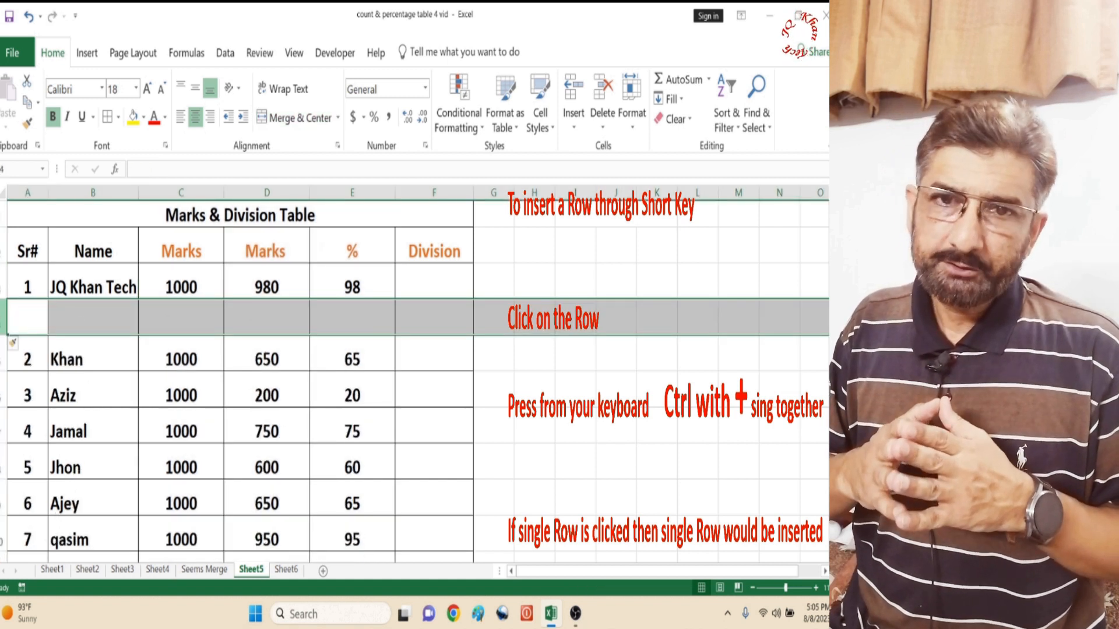
key(ctrl+z)
drag(3, 281, 3, 464)
key(ctrl+plus)
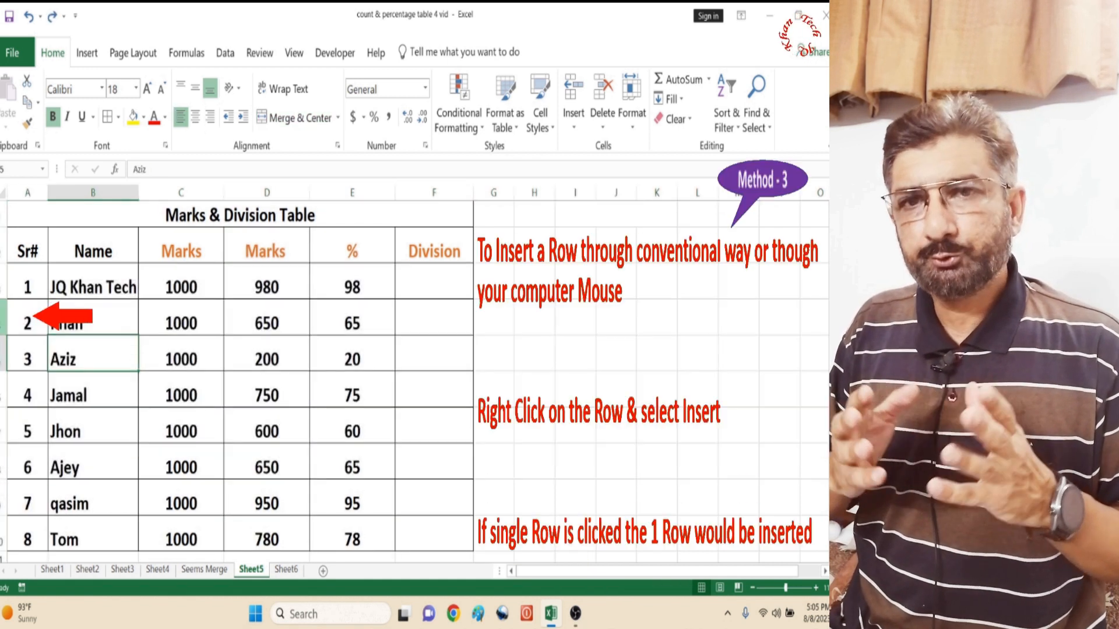
Step: Insert one blank row at row 4, and try inserting five blank rows at rows 4 to 8
right_click(4, 327)
click(23, 389)
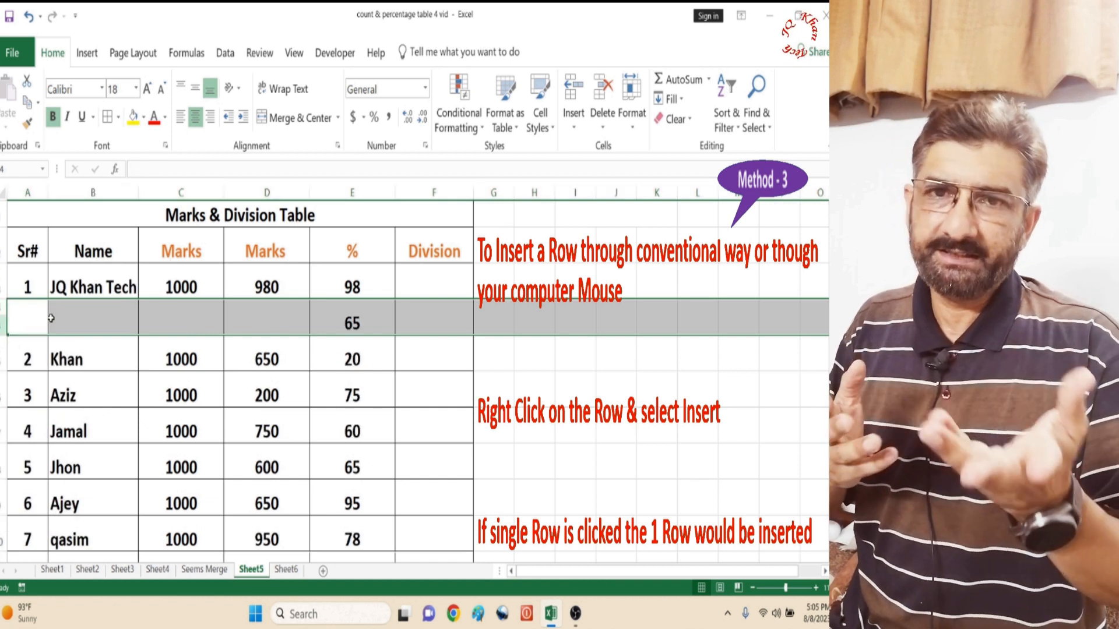
drag(4, 323, 4, 468)
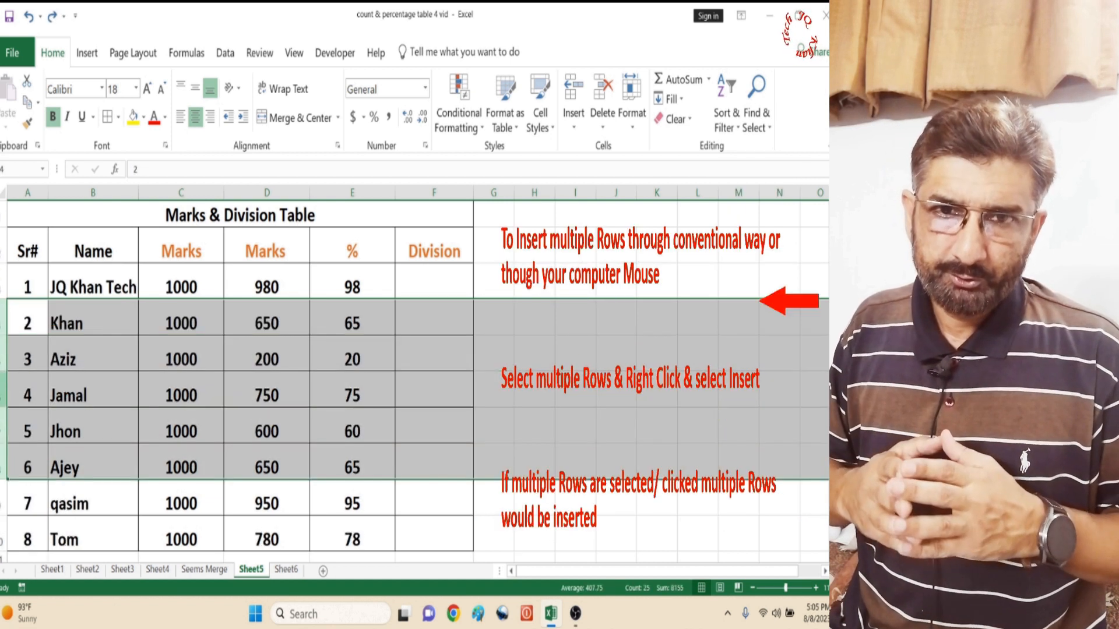
right_click(3, 363)
click(21, 453)
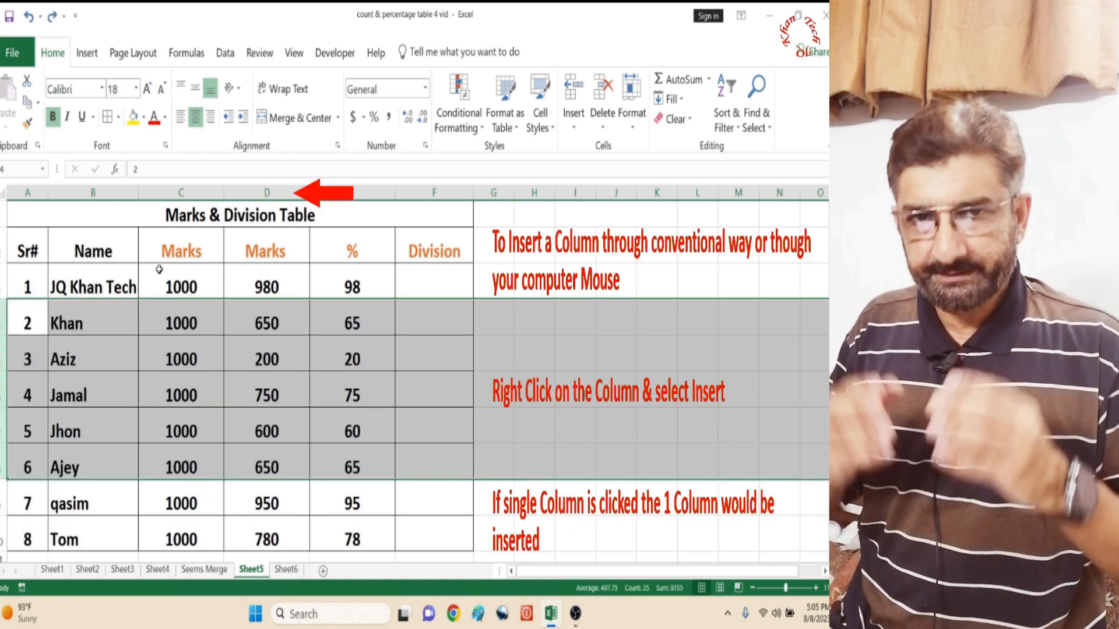
click(268, 190)
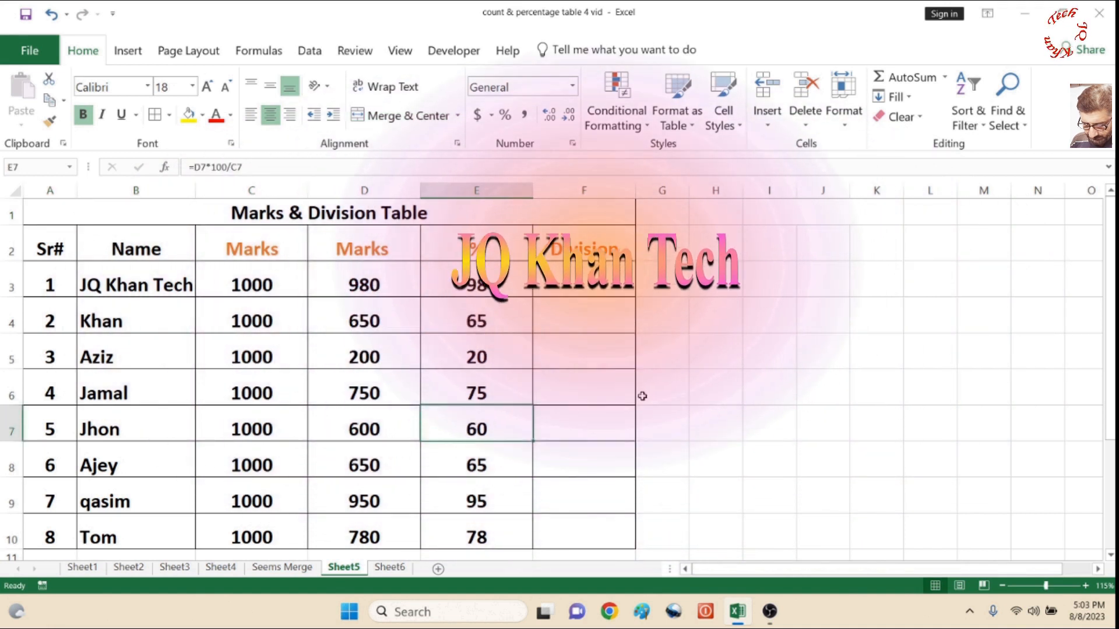
Step: Extend A3:F3 by one row to insert blank cells in A4:F4, allowing merged cells to unmerge, and undo the insertion
click(641, 396)
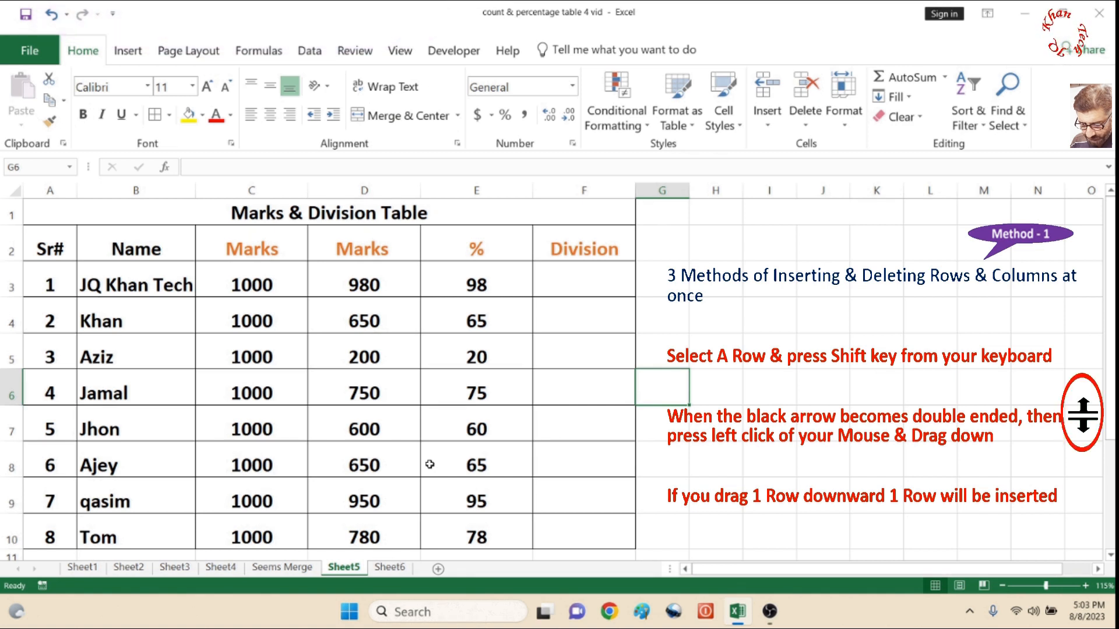
drag(64, 286, 585, 295)
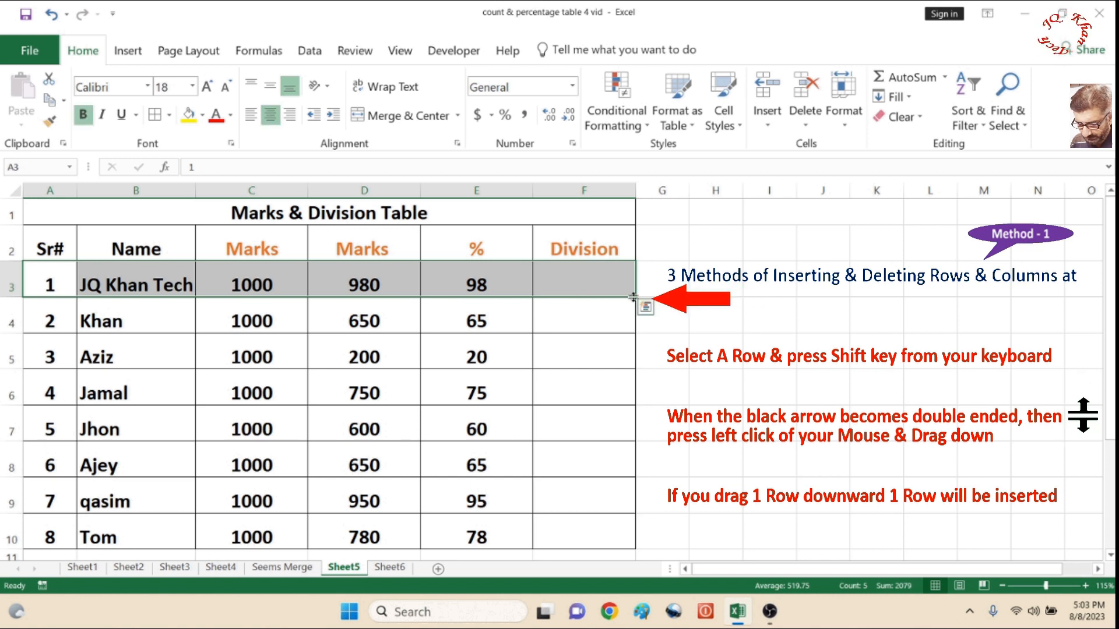
drag(632, 298, 628, 333)
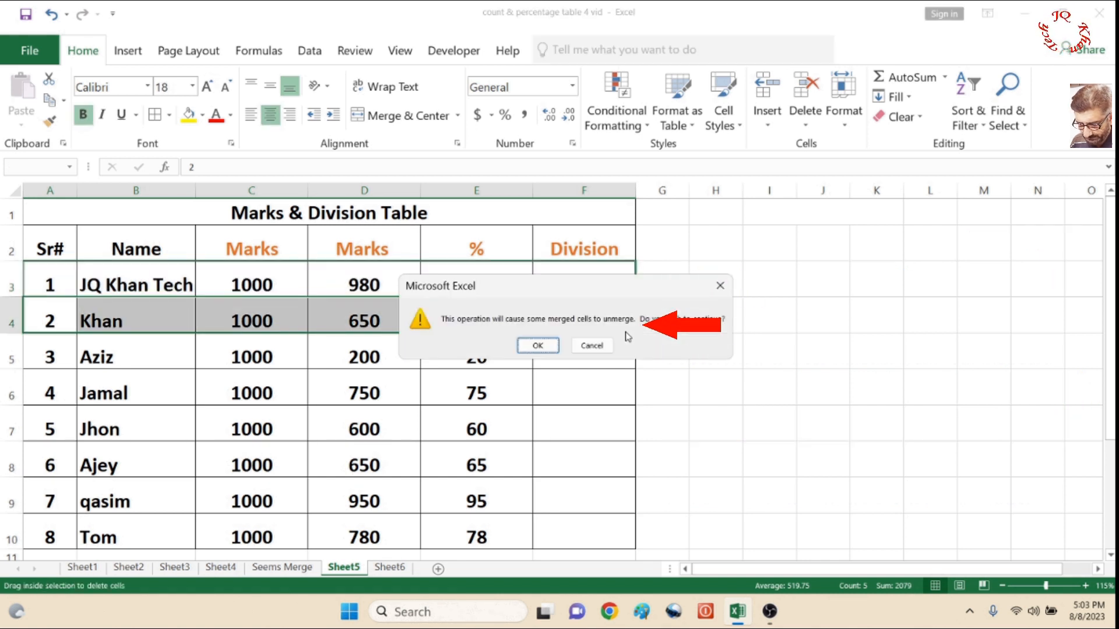
click(537, 345)
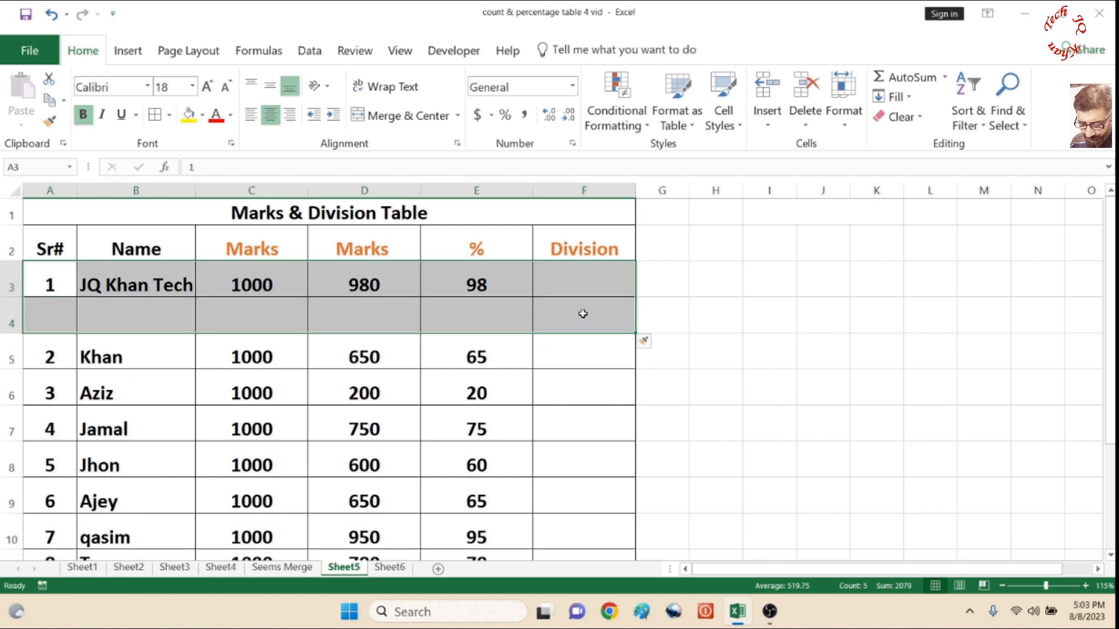
key(ctrl+z)
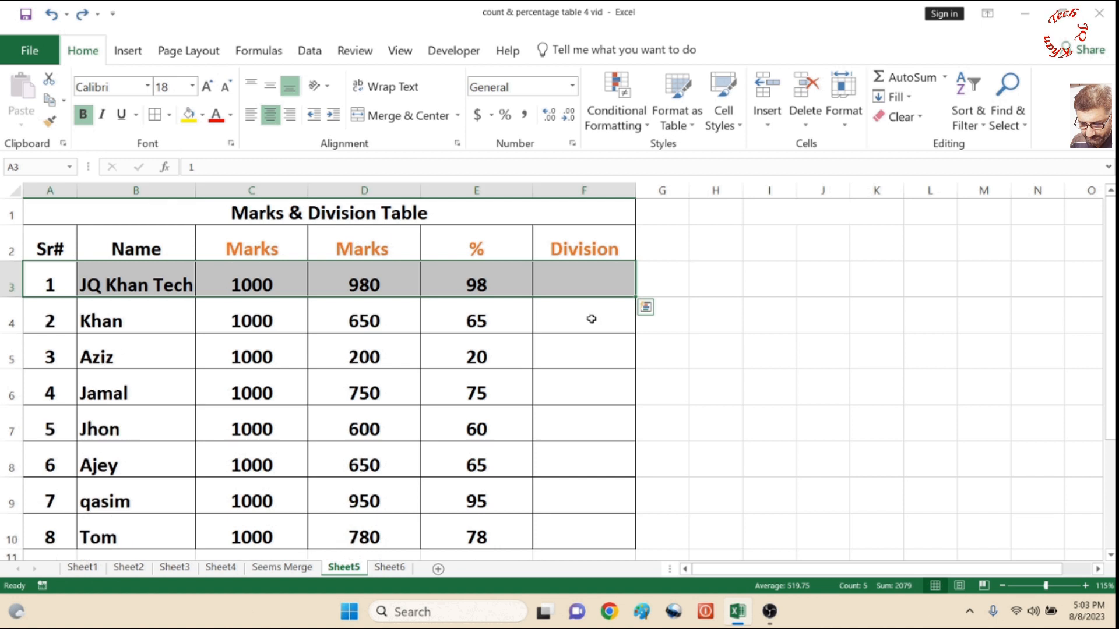
Step: Extend A3:F3 by five rows to insert blank cells in A4:F8, accept the unmerging, and undo the insertion
click(663, 317)
drag(61, 282, 562, 287)
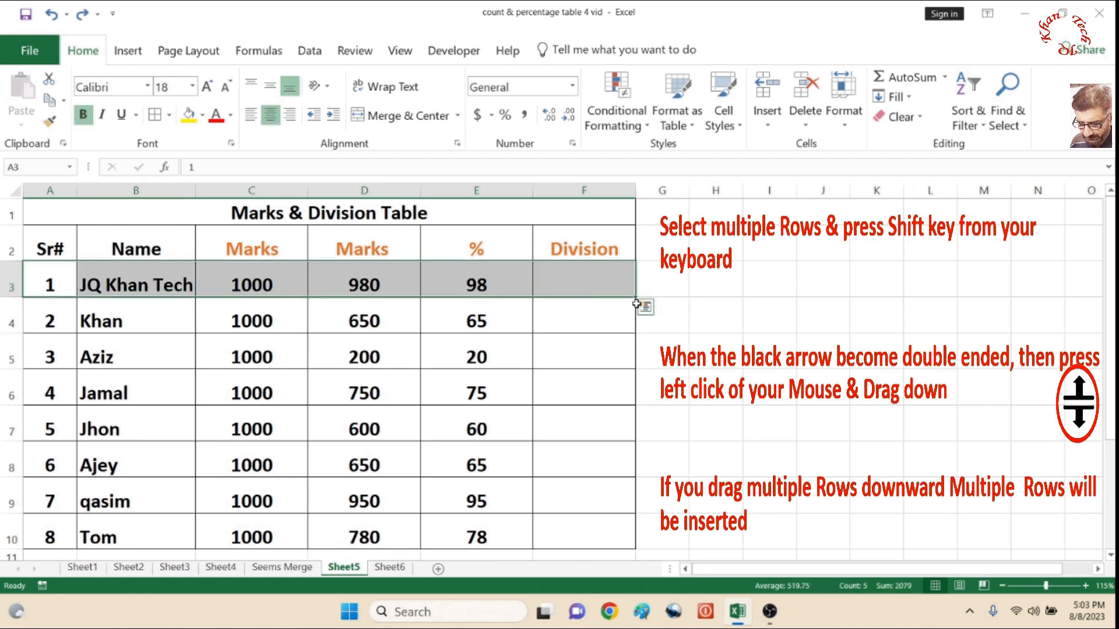
drag(632, 297, 626, 475)
click(537, 346)
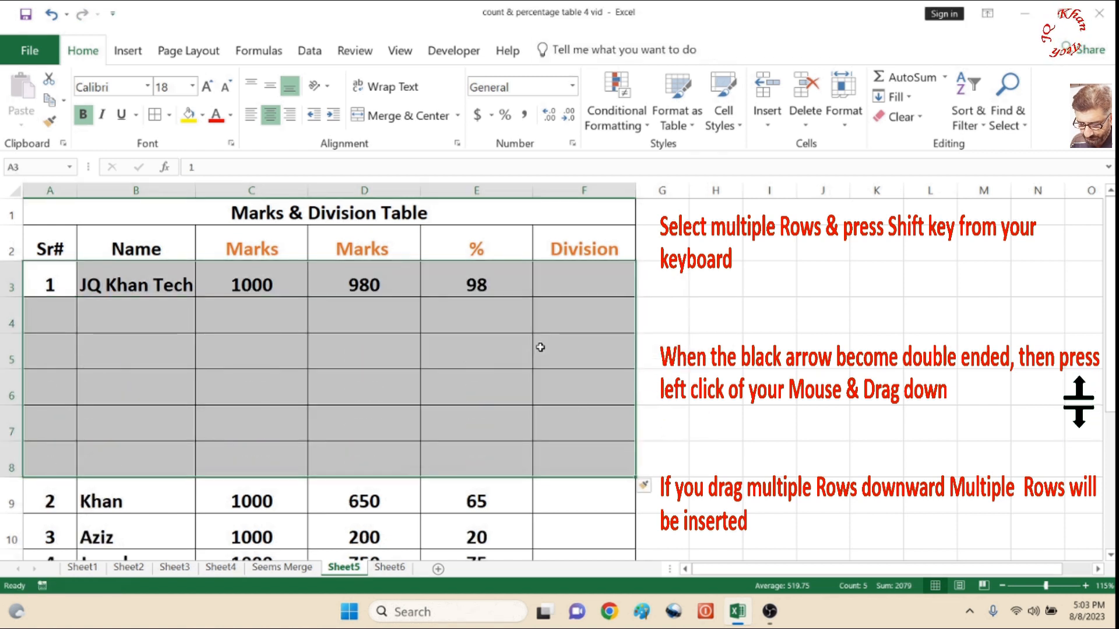
click(365, 393)
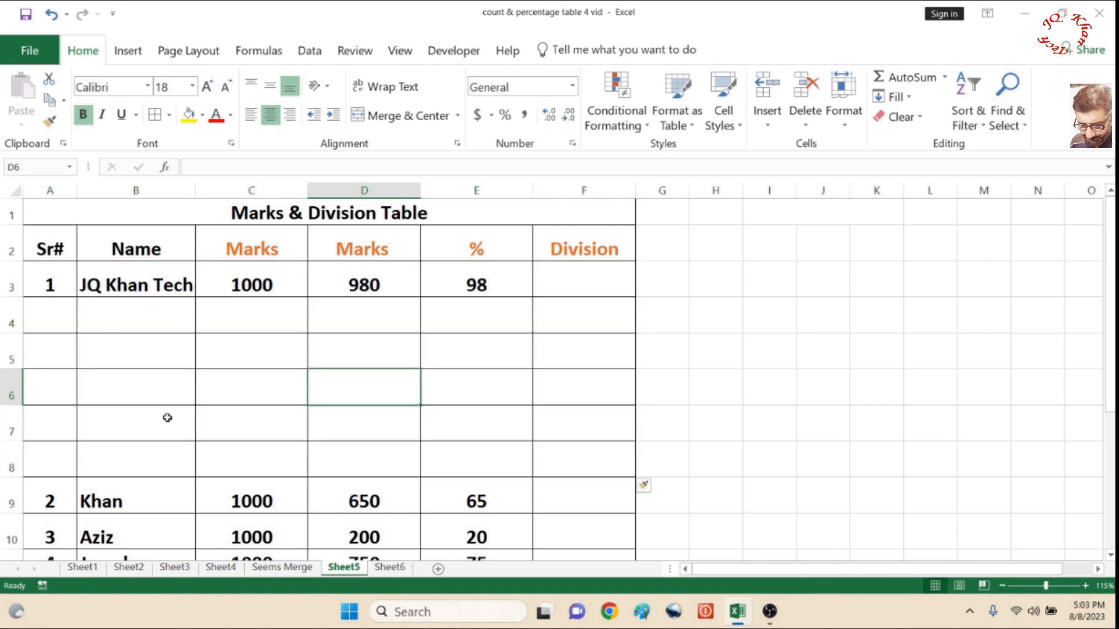
drag(57, 319, 56, 453)
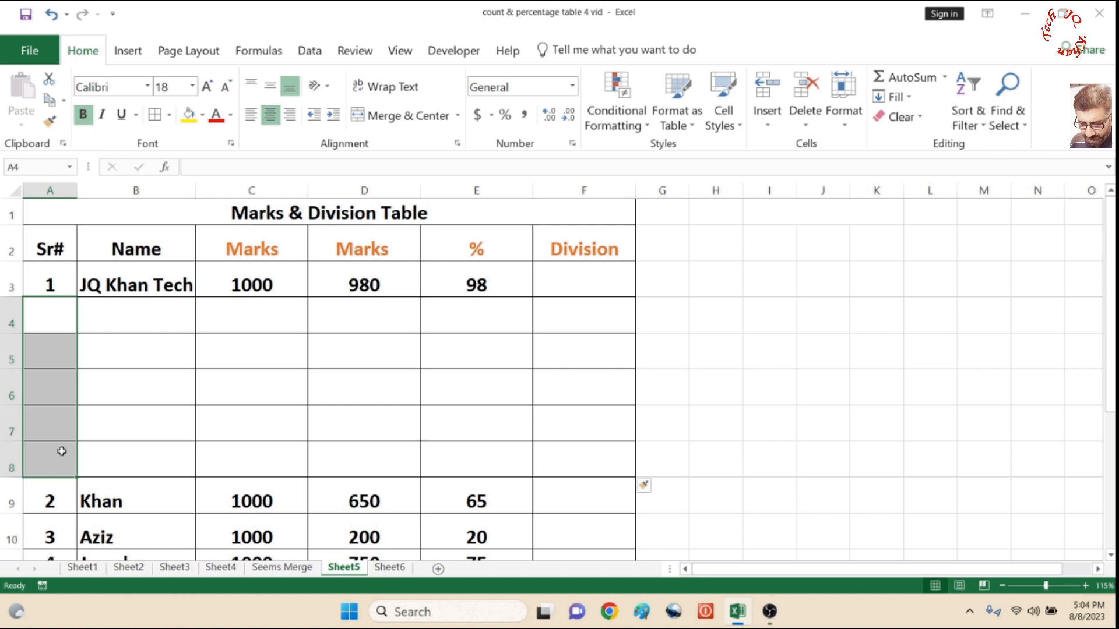
key(ctrl+z)
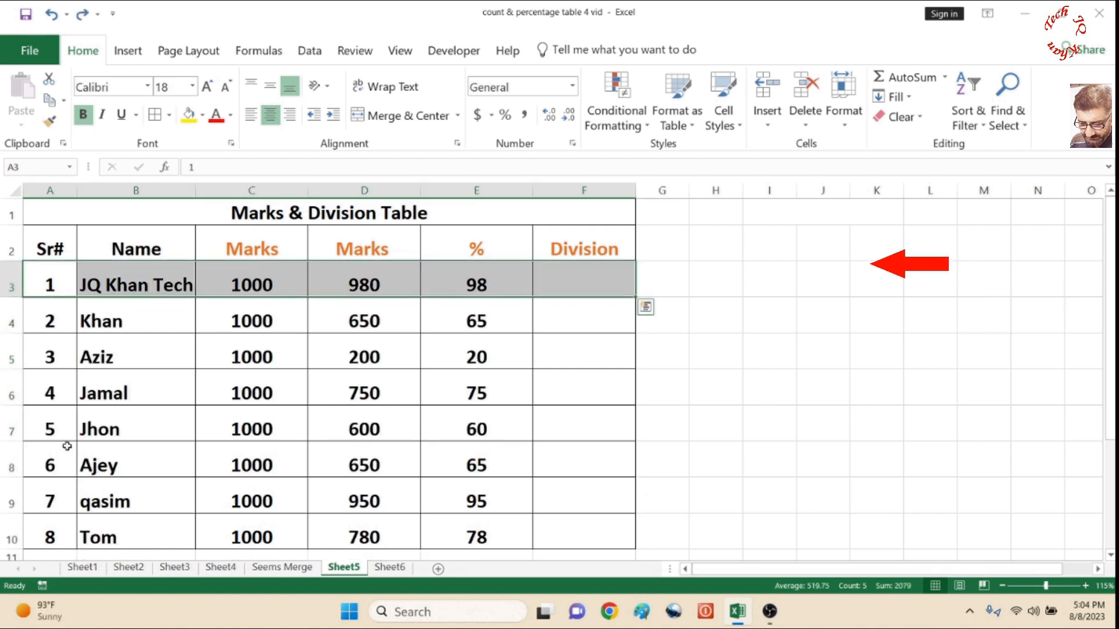
Step: Unmerge the Marks & Division Table title cell across A1:F1
click(327, 364)
click(315, 215)
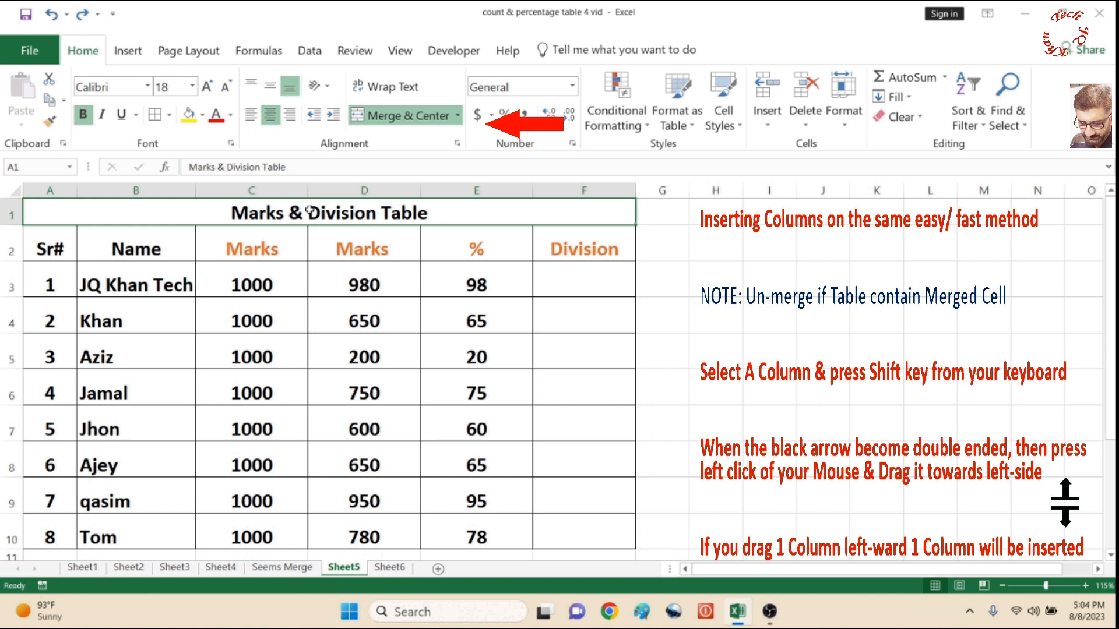
click(429, 119)
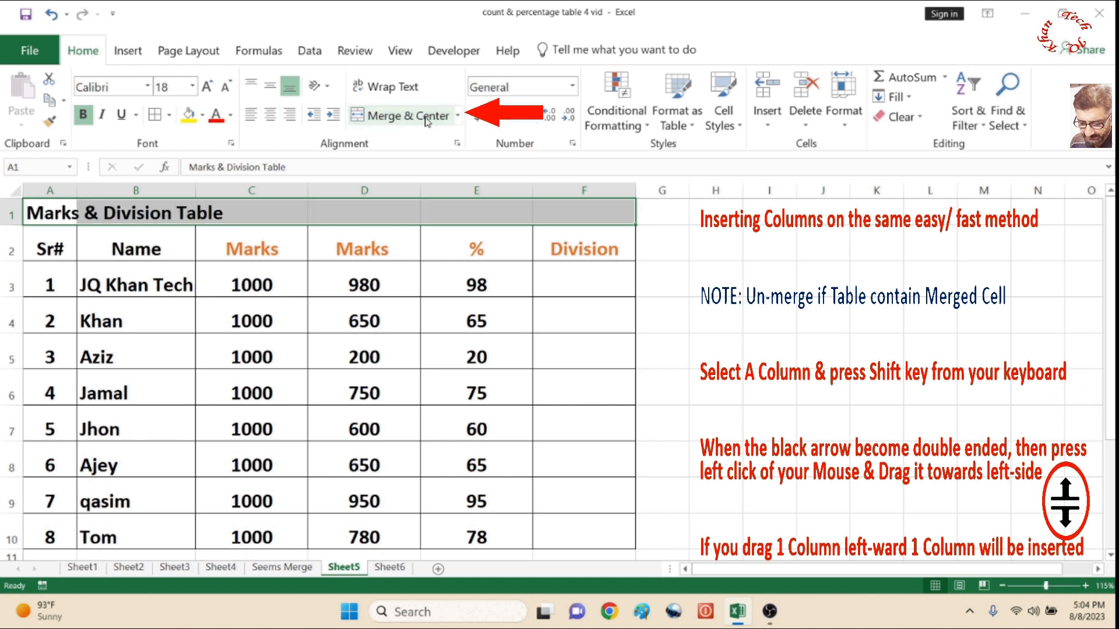
click(428, 319)
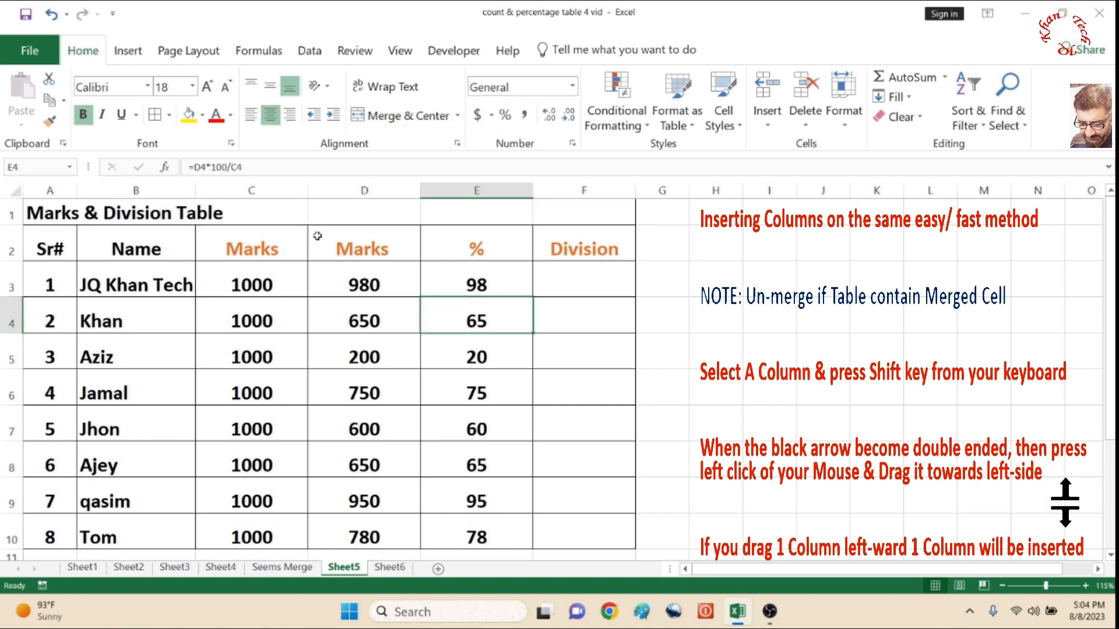
Step: Extend D2:D10 by one column to insert blank cells in E2:E10, and undo the insertion
drag(332, 244, 333, 539)
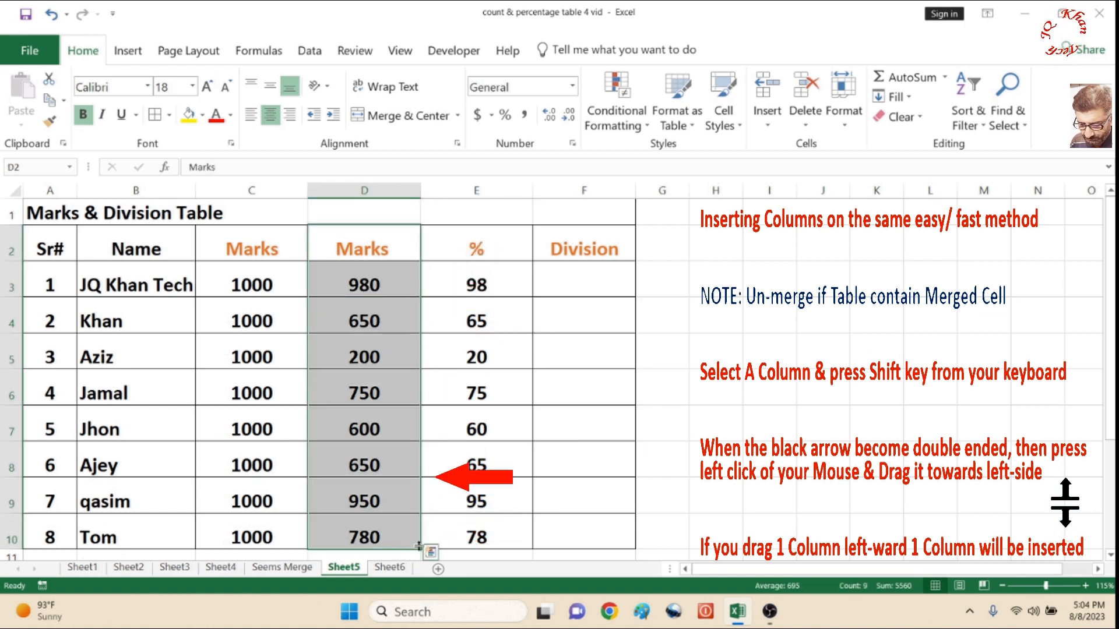
scroll(419, 546, down, 1)
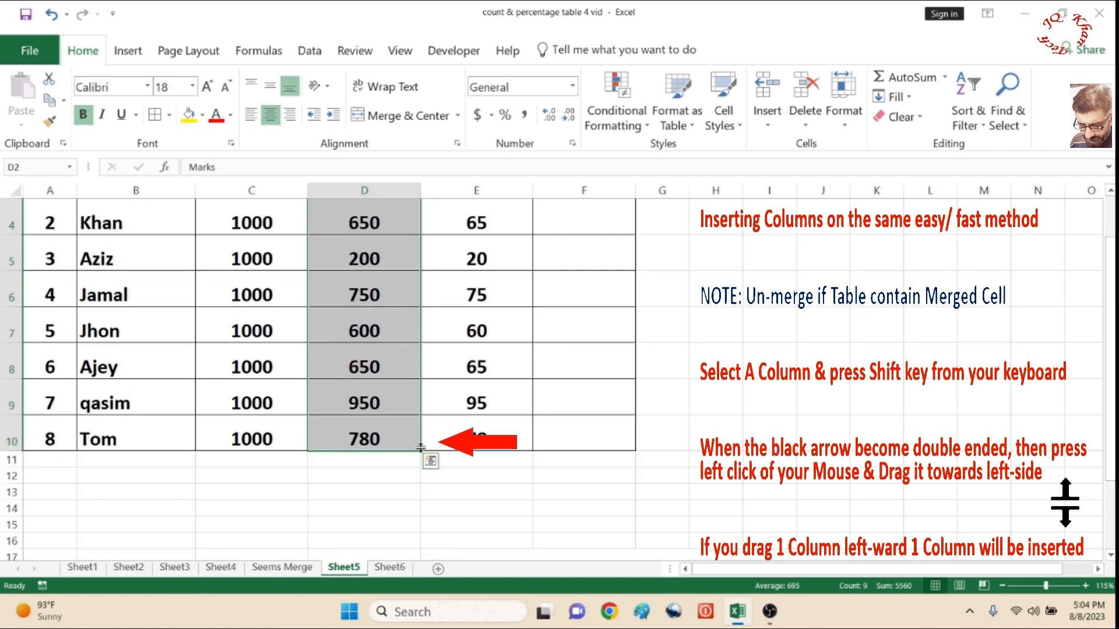
drag(421, 449, 520, 448)
scroll(520, 448, up, 1)
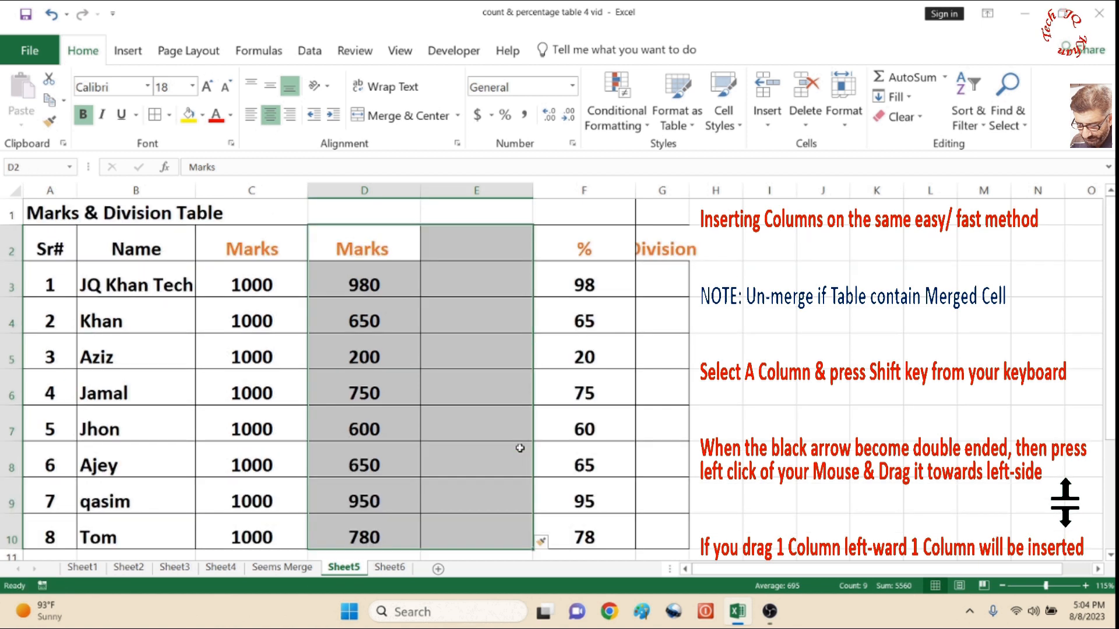
scroll(520, 448, down, 1)
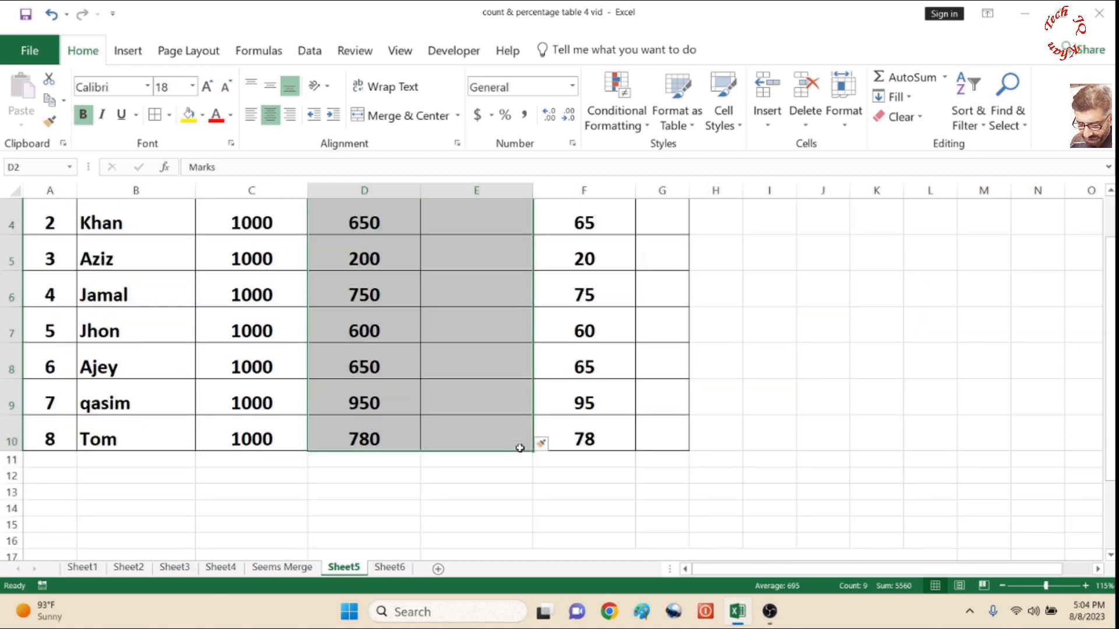
key(ctrl+z)
key(ctrl+q)
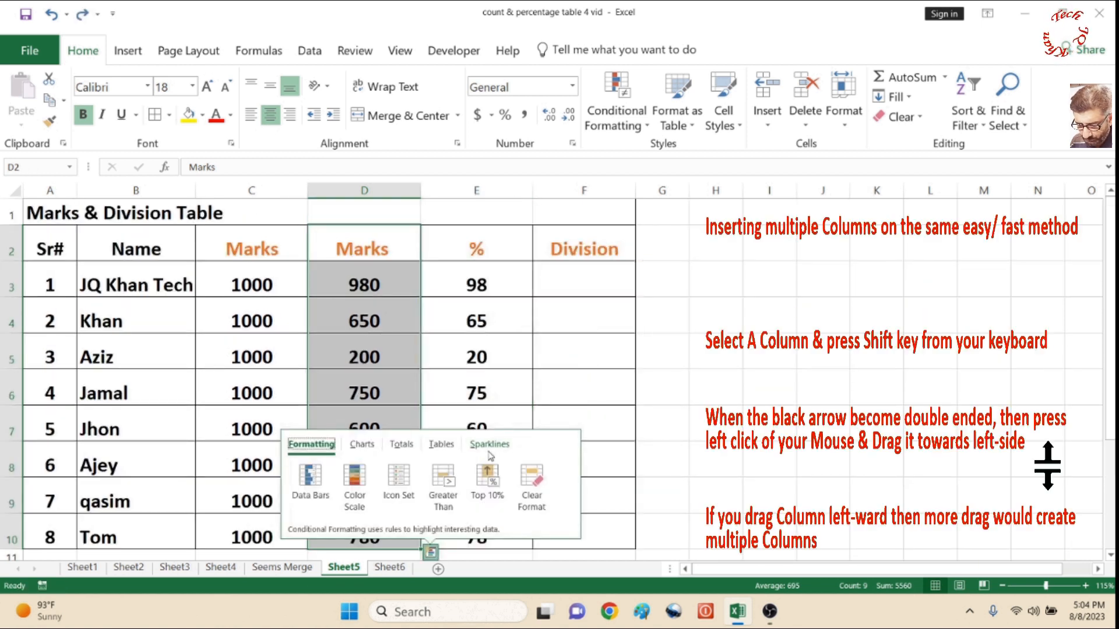
click(412, 10)
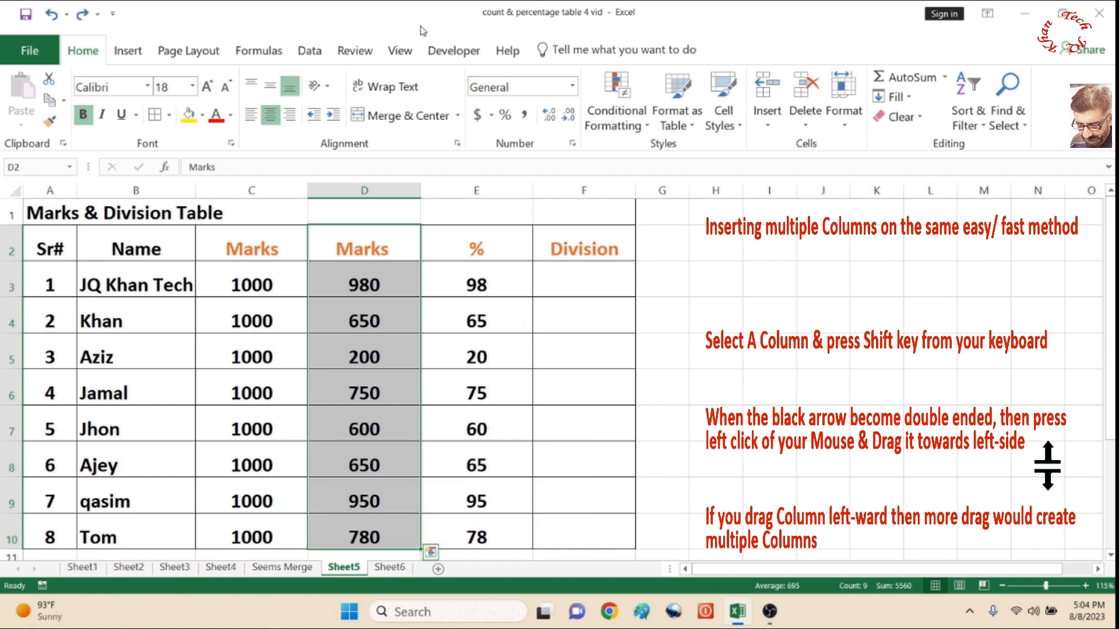
Step: Extend D2:D10 by five columns to insert blank cells in E2:I10, and undo the insertion
scroll(435, 335, down, 1)
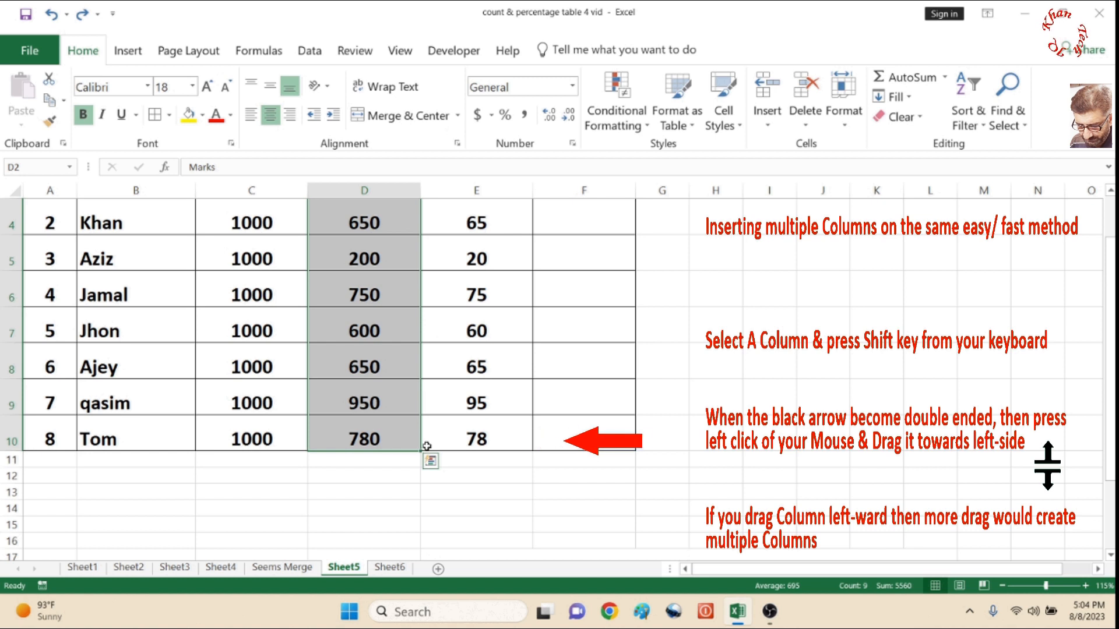
drag(417, 448, 810, 430)
scroll(809, 430, up, 1)
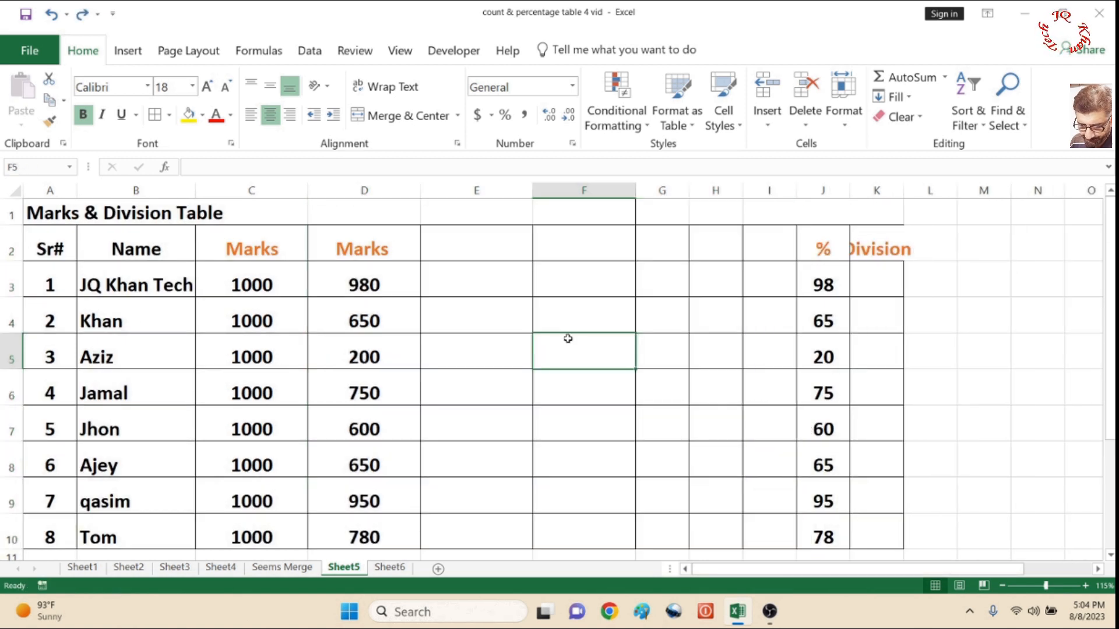
key(ctrl+z)
Step: Merge and center the Marks & Division Table title across A1:F1
drag(513, 212, 58, 213)
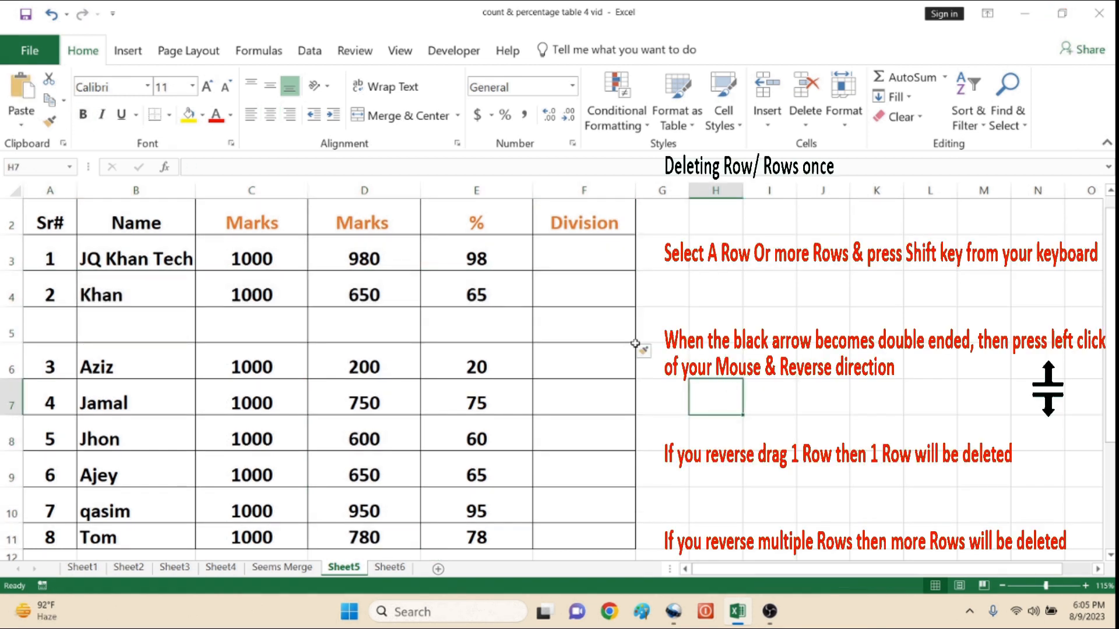
drag(59, 325, 634, 345)
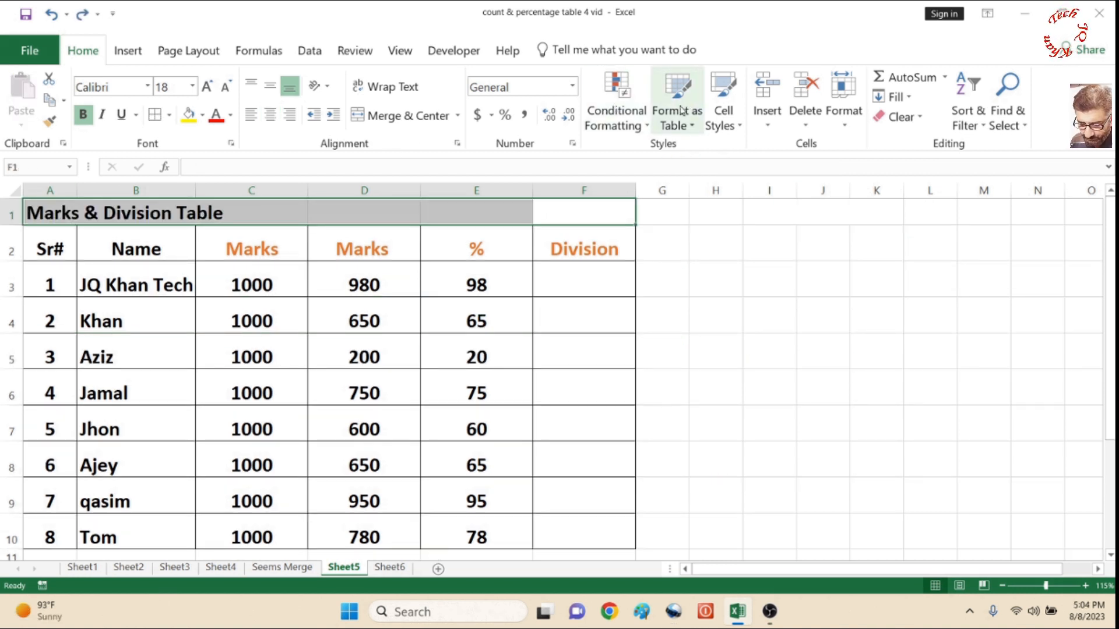
click(391, 116)
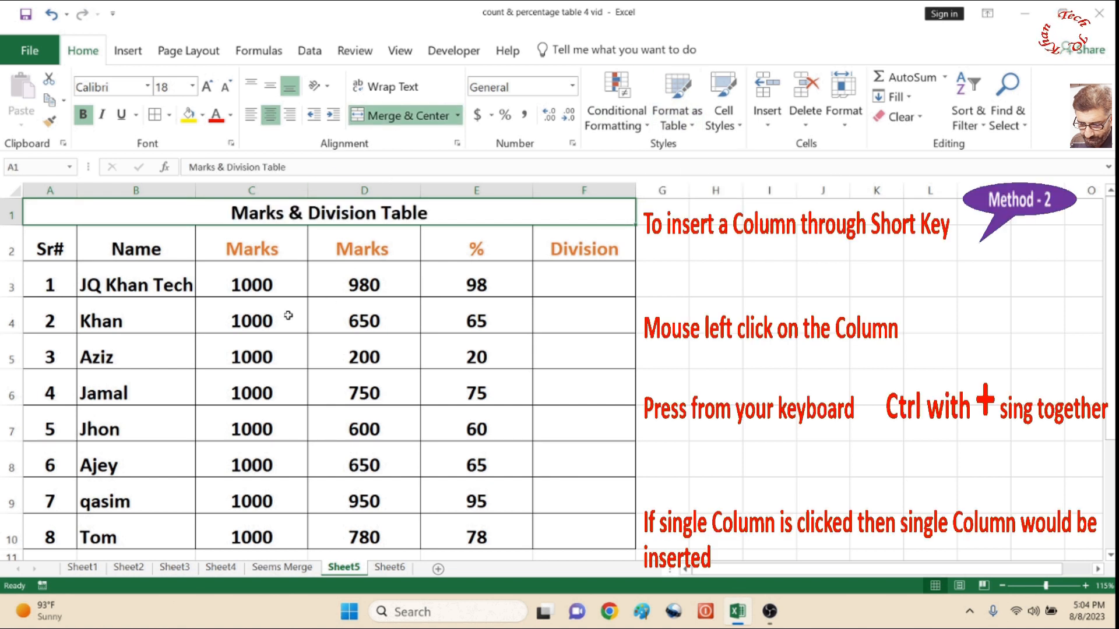
Step: Insert one blank column at column C, before the first Marks column
click(262, 191)
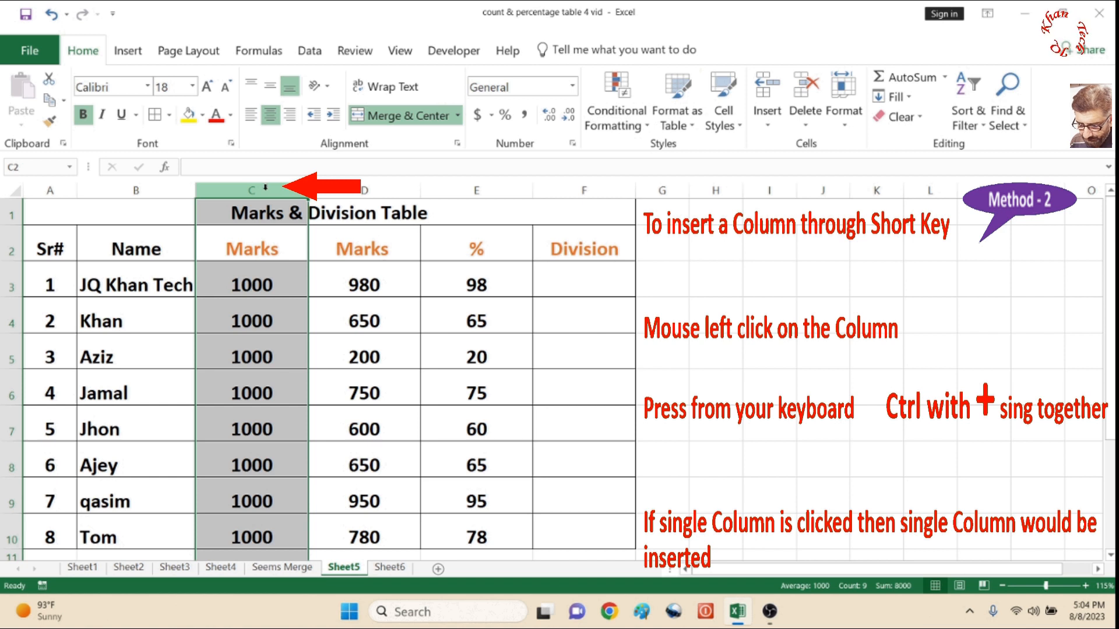
key(ctrl+plus)
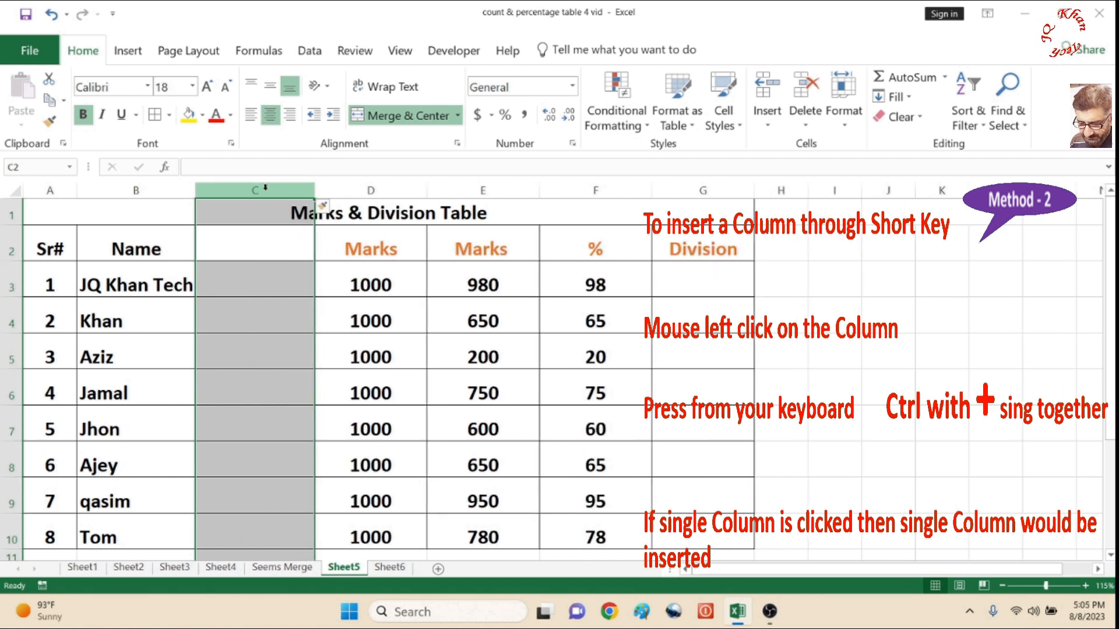
Step: Undo the single-column insertion, insert three blank columns at columns C:E, and undo that insertion as well
key(ctrl+z)
drag(265, 187, 499, 185)
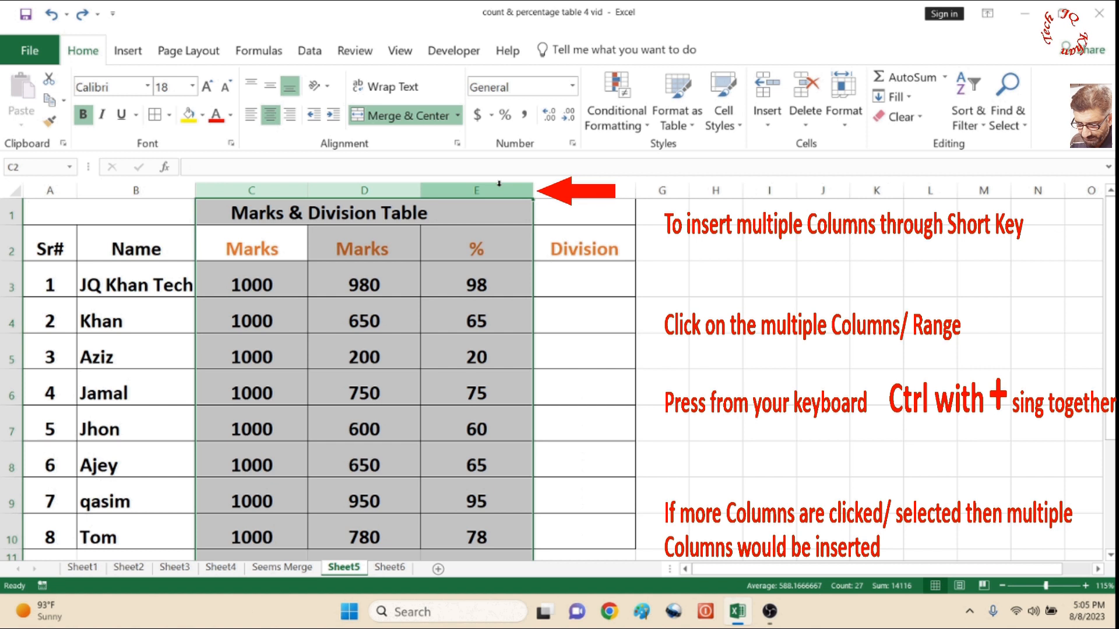
key(ctrl+plus)
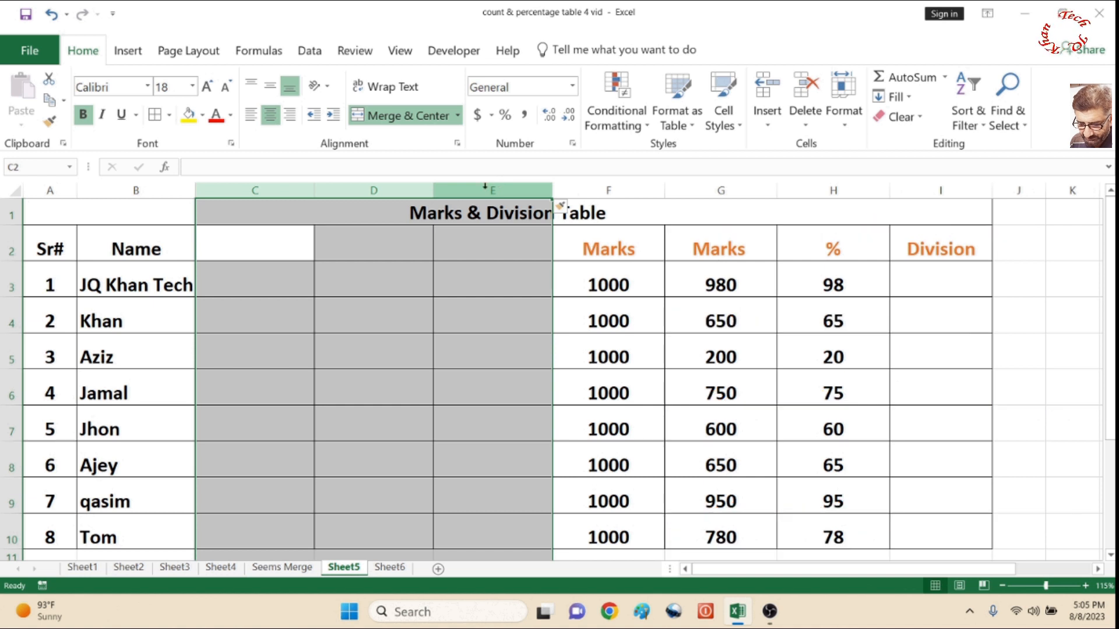
key(ctrl+z)
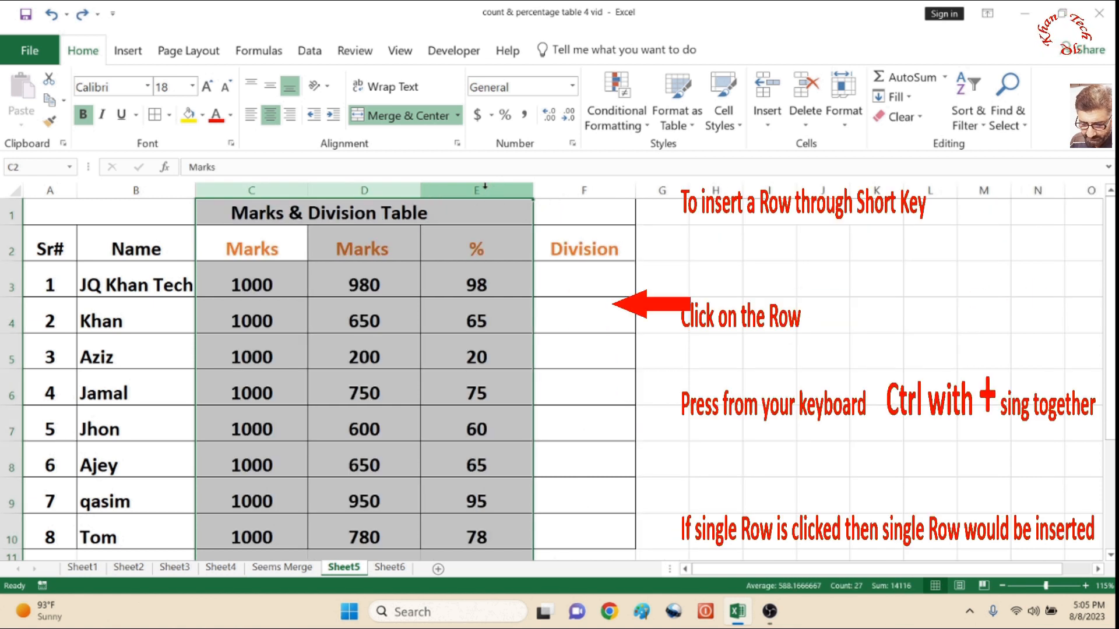
Step: Insert one blank row at row 4, above the Sr# 2 record, and undo the insertion
click(9, 314)
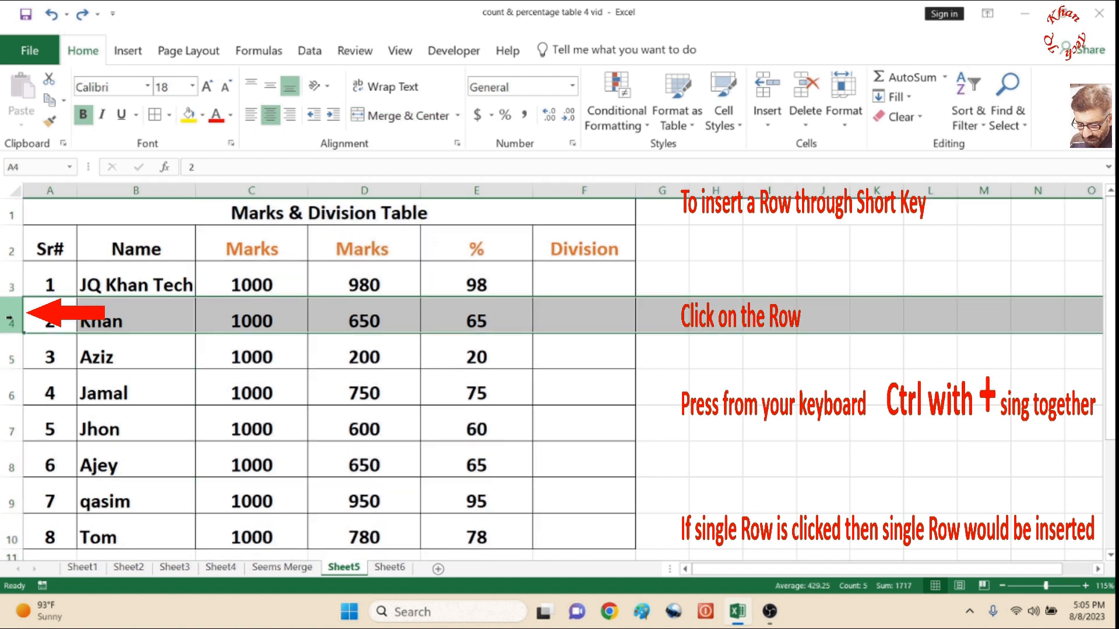
key(ctrl+plus)
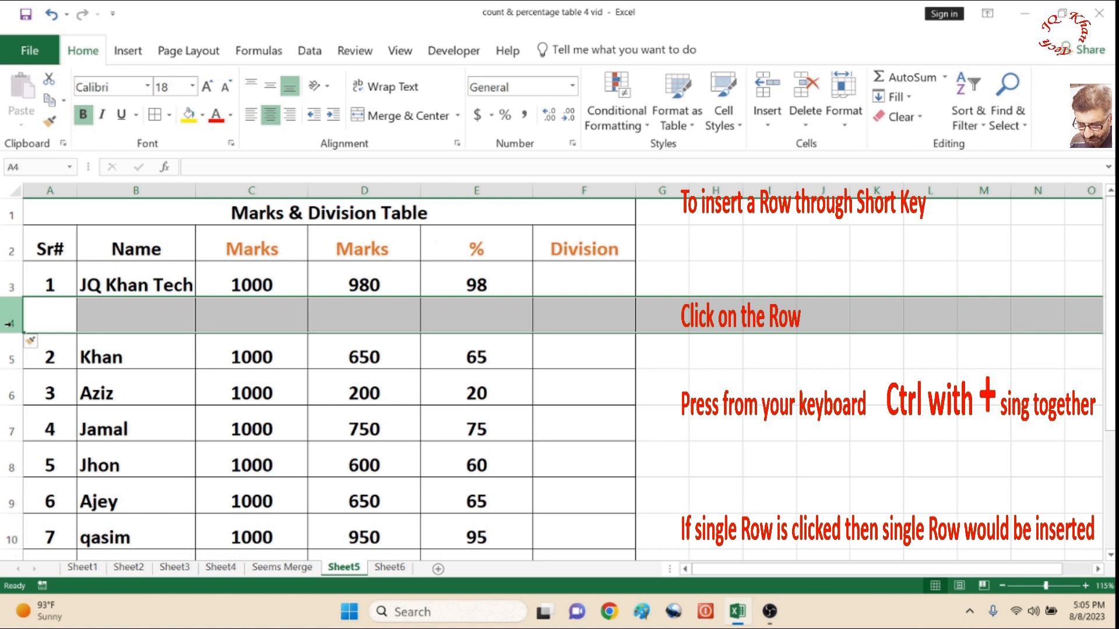
key(ctrl+z)
Step: Insert six blank rows at rows 3 to 8, directly below the header row, and undo the insertion
drag(8, 284, 2, 461)
key(ctrl+plus)
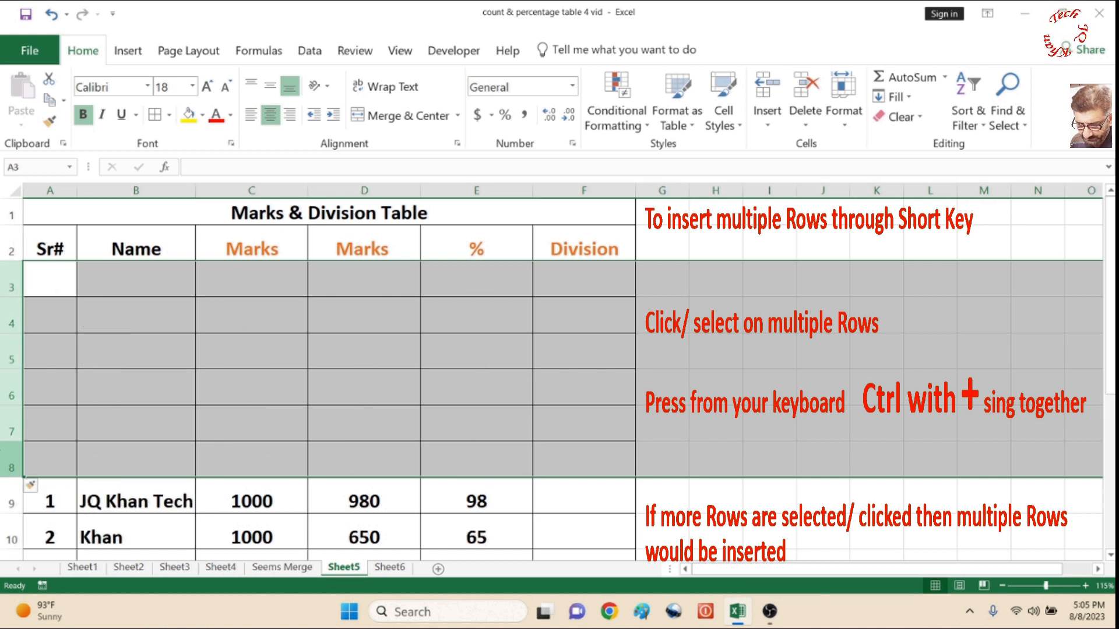
key(ctrl+z)
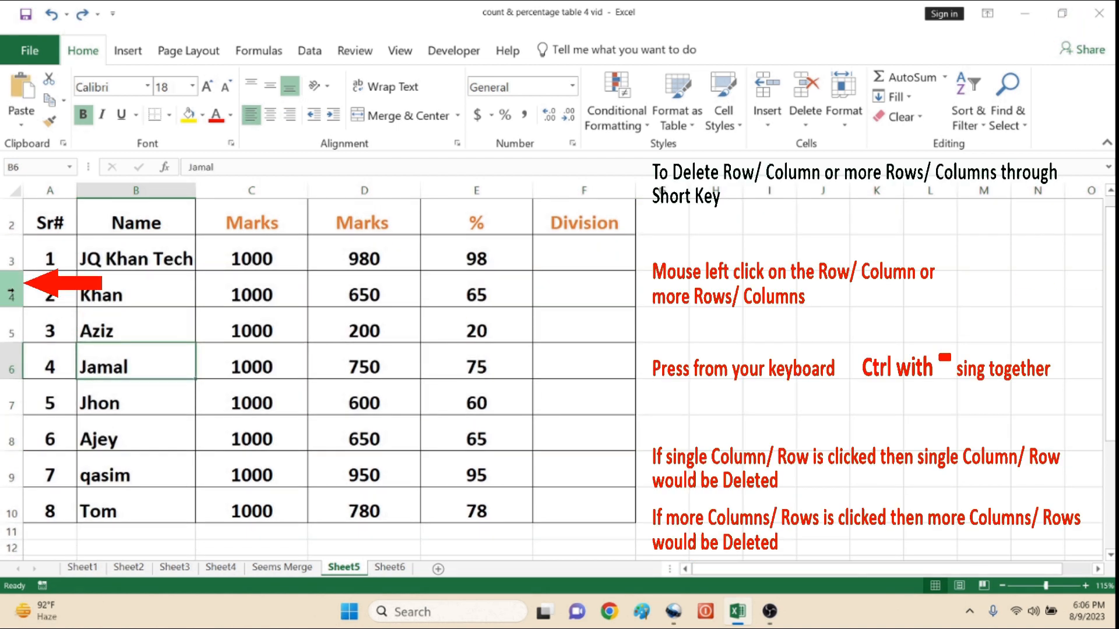
Step: Delete row 4, which holds the Sr# 2 record, and select rows 4 to 8 of the table
click(9, 294)
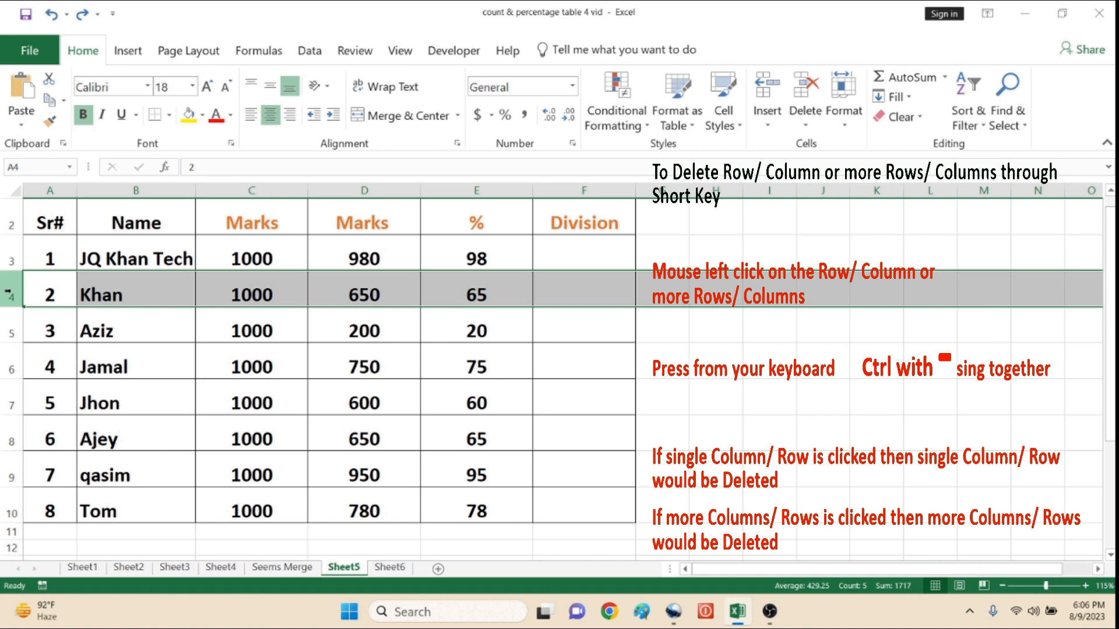
key(ctrl+minus)
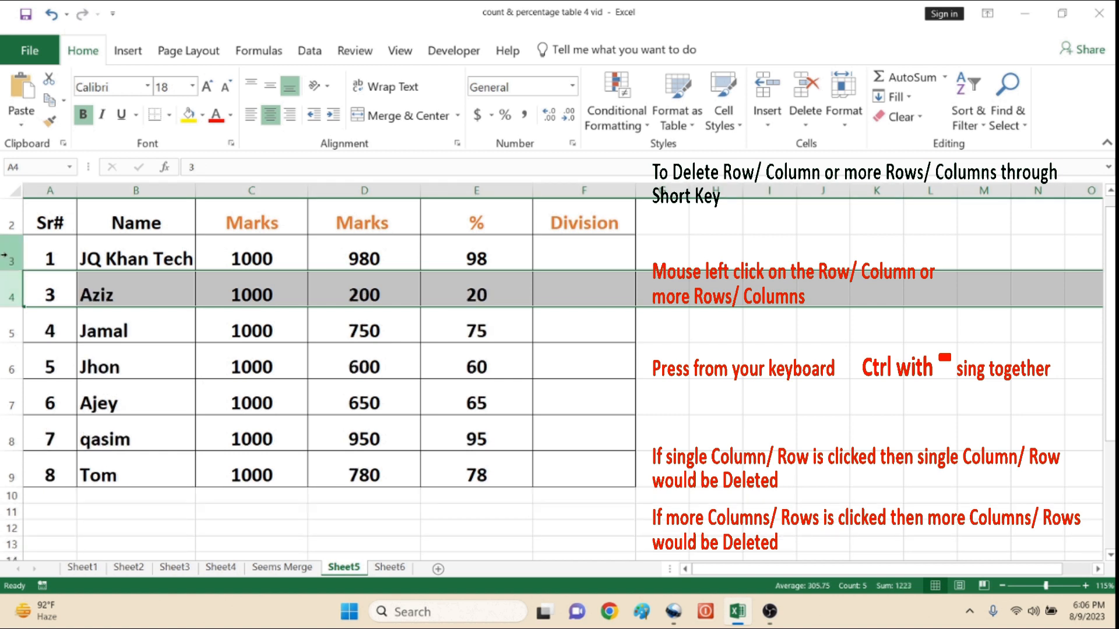
drag(4, 257, 5, 402)
click(4, 402)
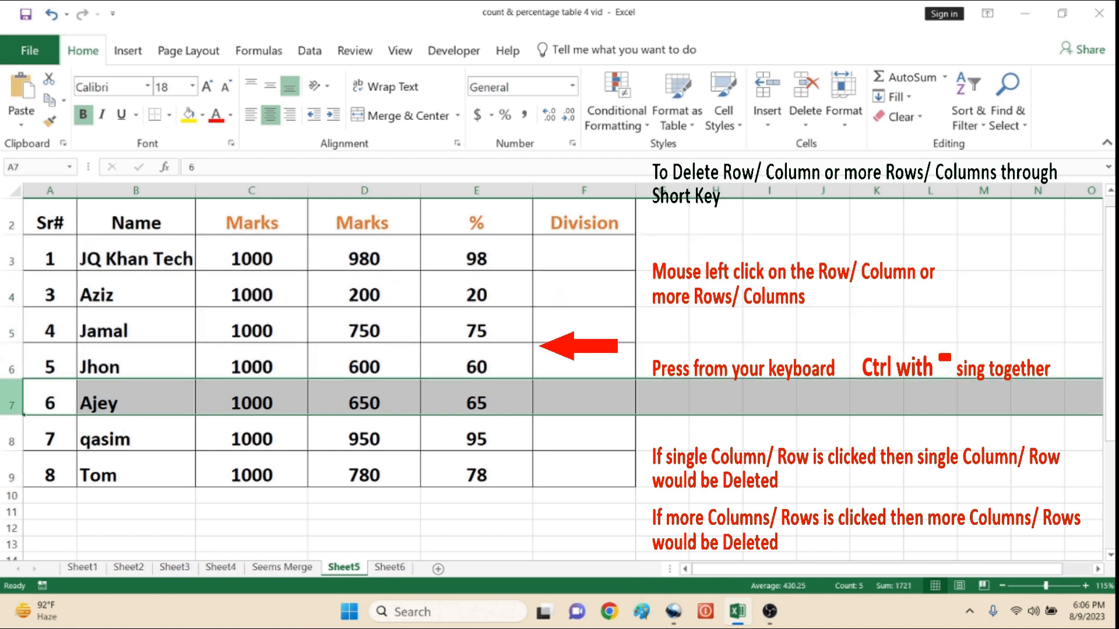
drag(5, 296, 15, 439)
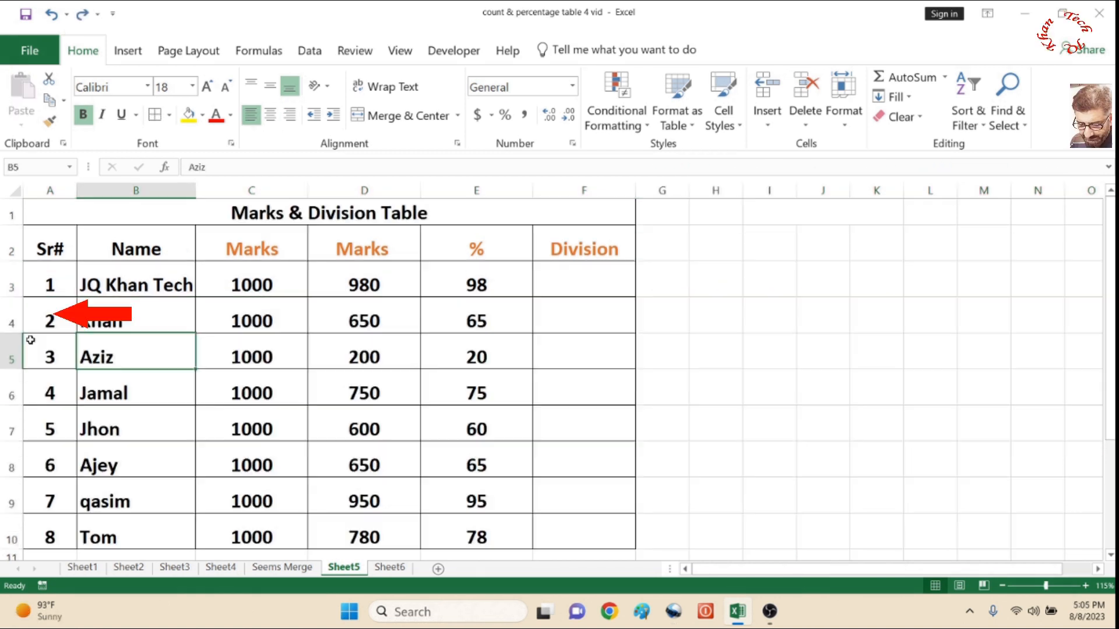
Step: Insert a single blank row at row 4, between the Sr# 1 and Sr# 2 records, and undo it
right_click(5, 319)
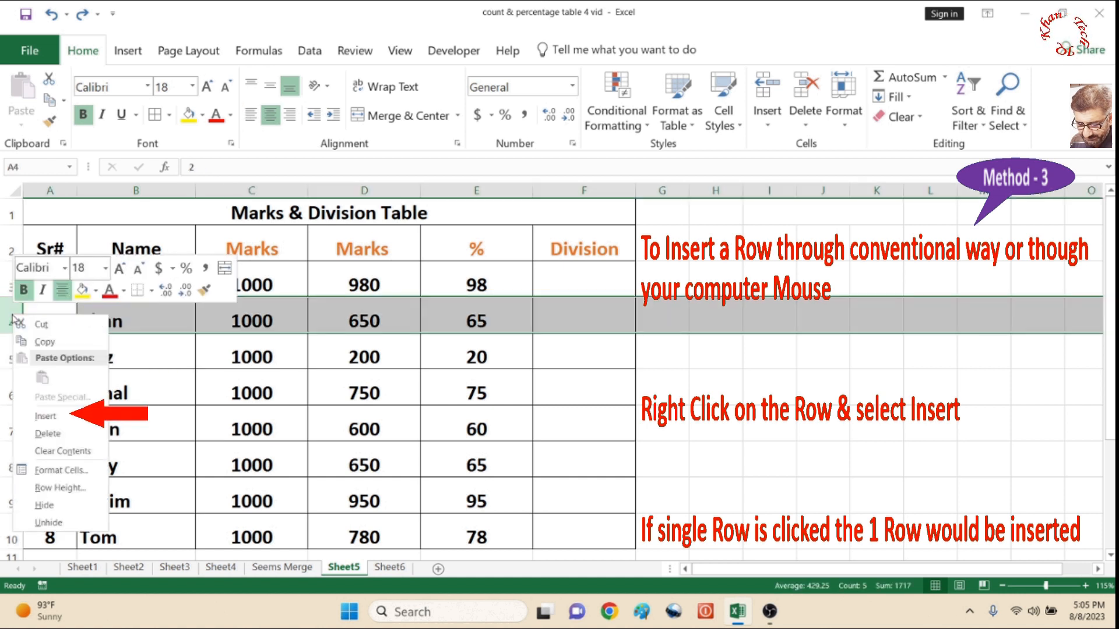
click(32, 410)
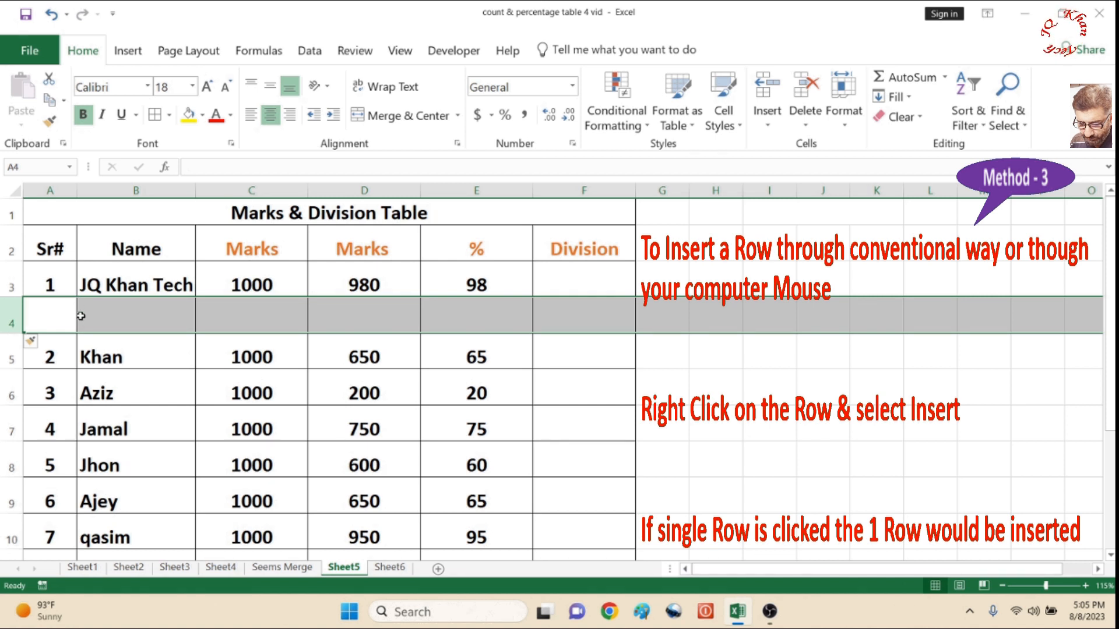
key(ctrl+z)
Step: Insert five blank rows at rows 4 to 8, below the Sr# 1 record, and undo the insertion
drag(11, 313, 4, 463)
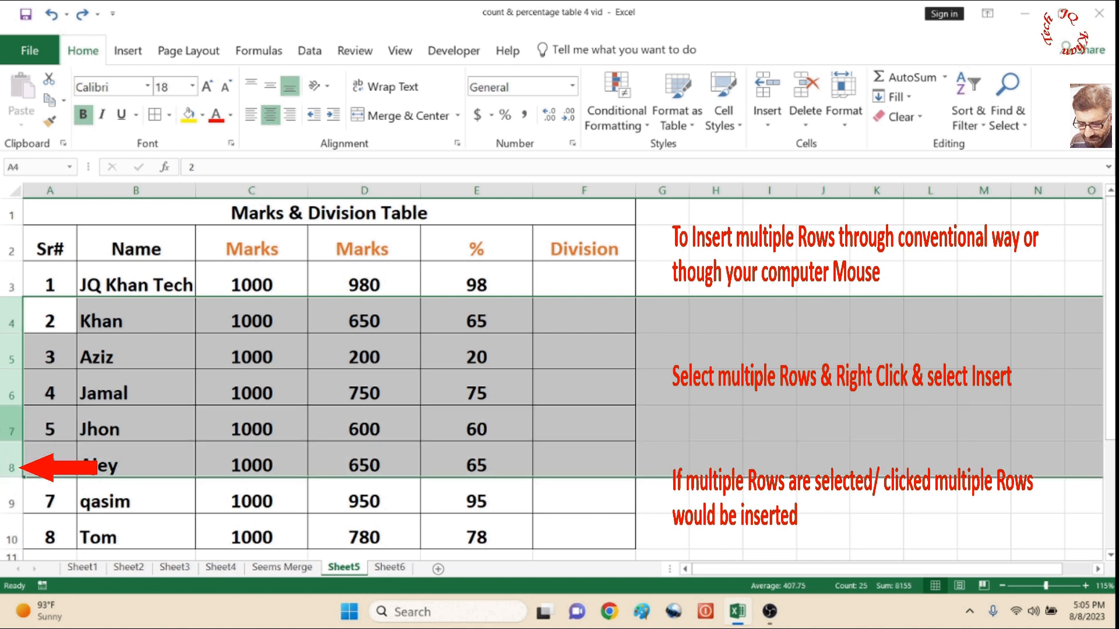
right_click(11, 353)
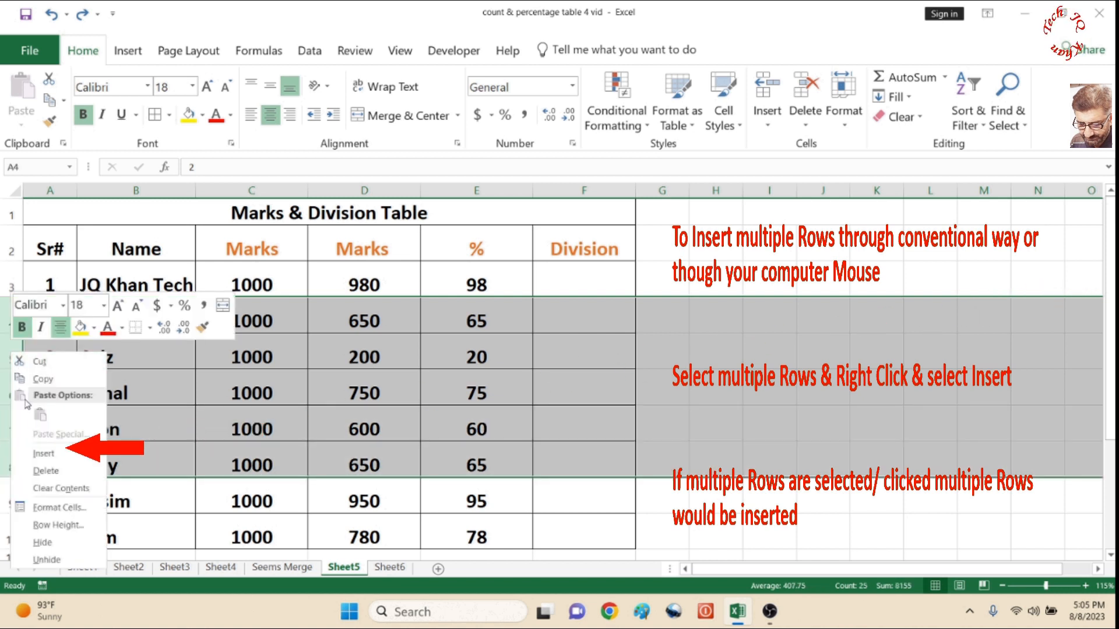
click(42, 456)
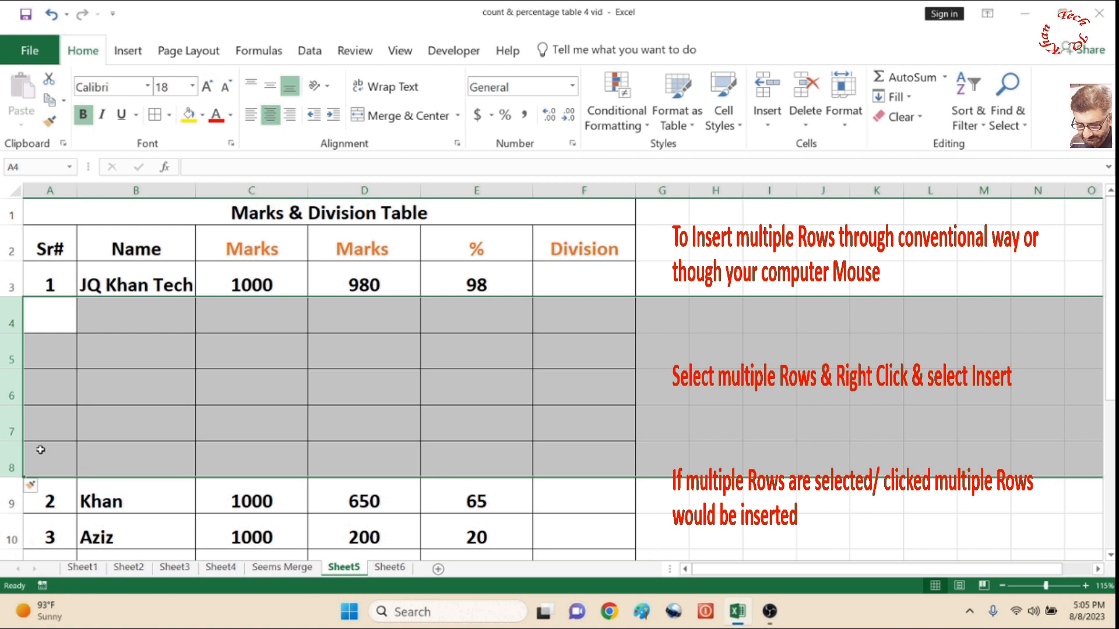
key(ctrl+z)
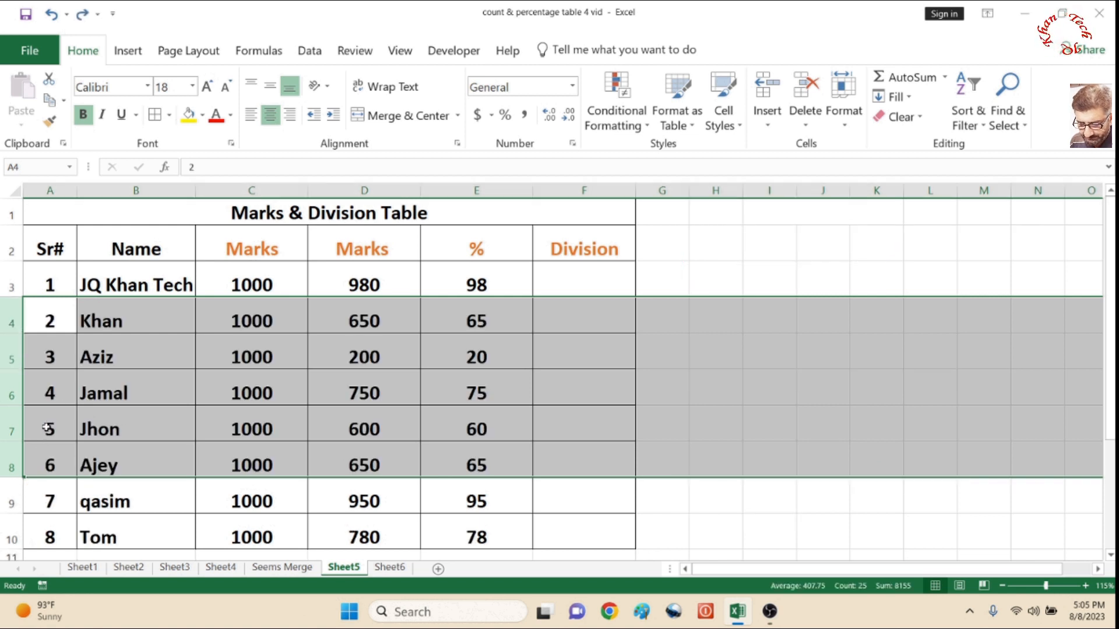
Step: Insert one blank column at column D, between the two Marks columns, and undo the insertion
click(365, 192)
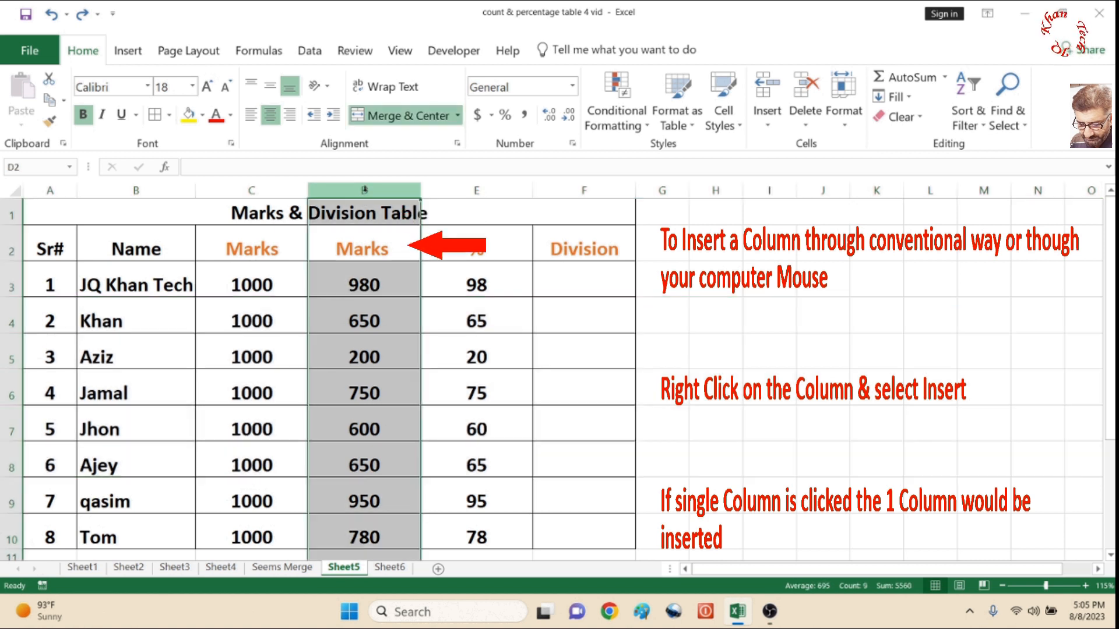
right_click(366, 193)
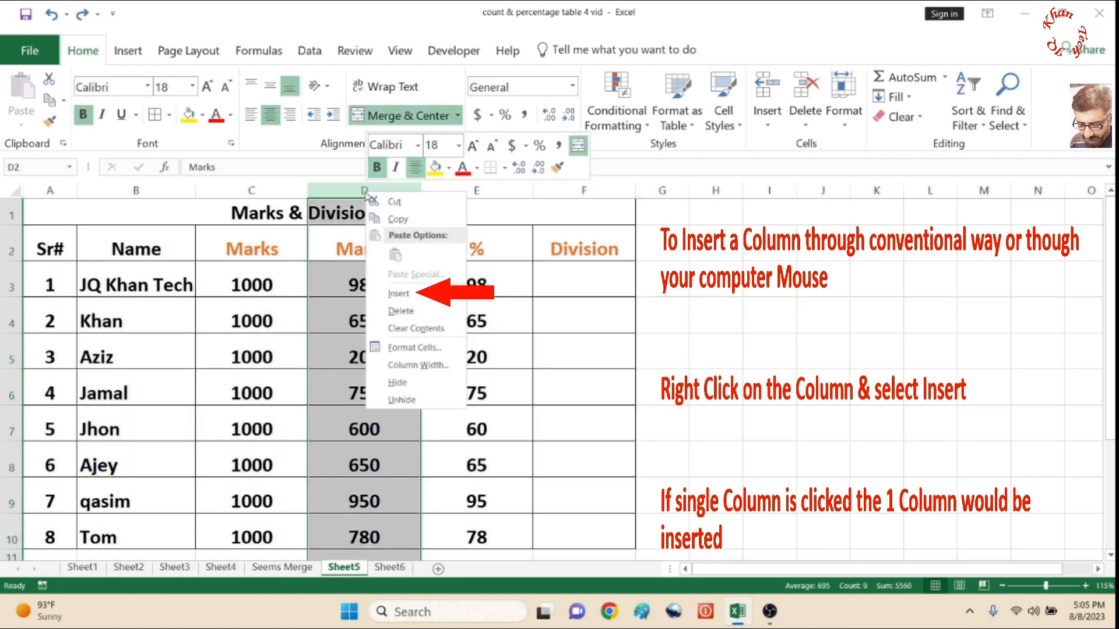
click(384, 294)
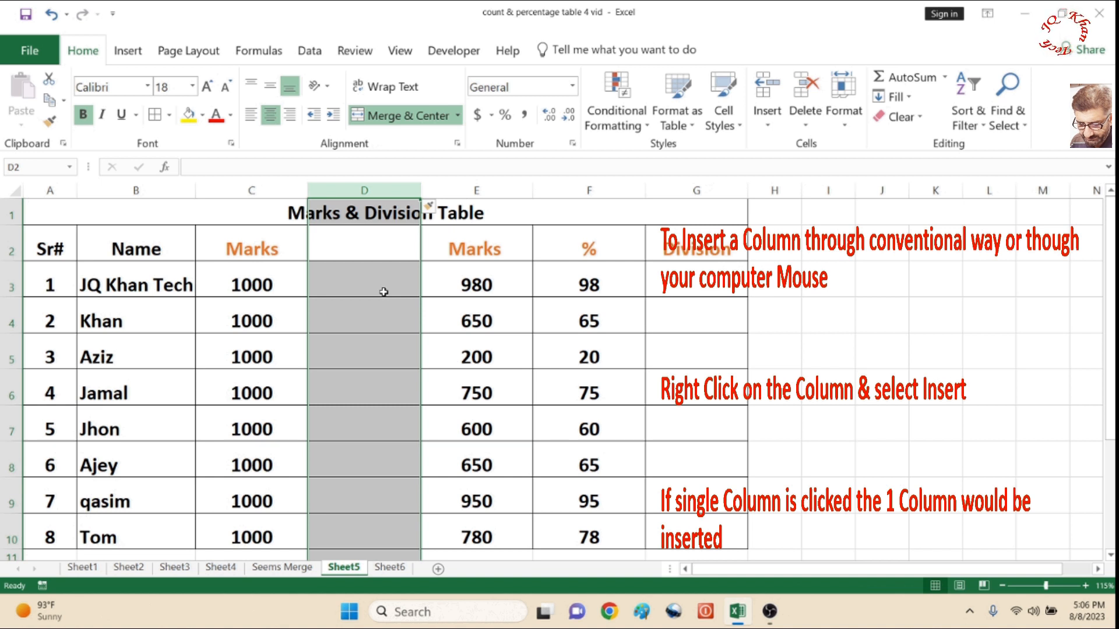
key(ctrl+z)
Step: Insert three blank columns at columns C:E, directly after the Name column
drag(270, 193, 479, 190)
right_click(290, 190)
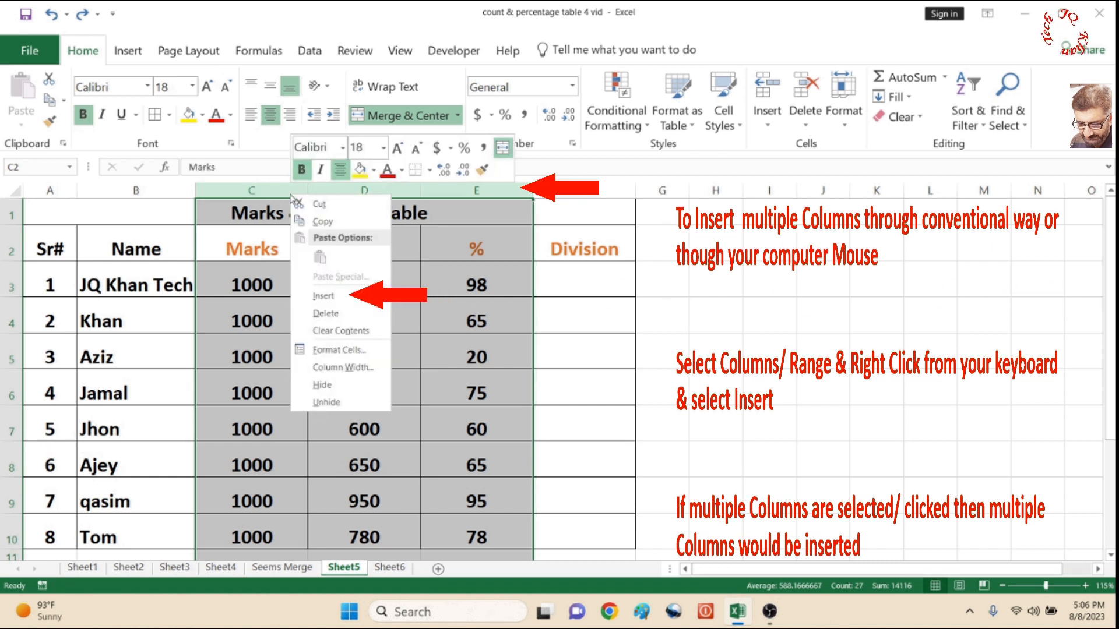
click(325, 296)
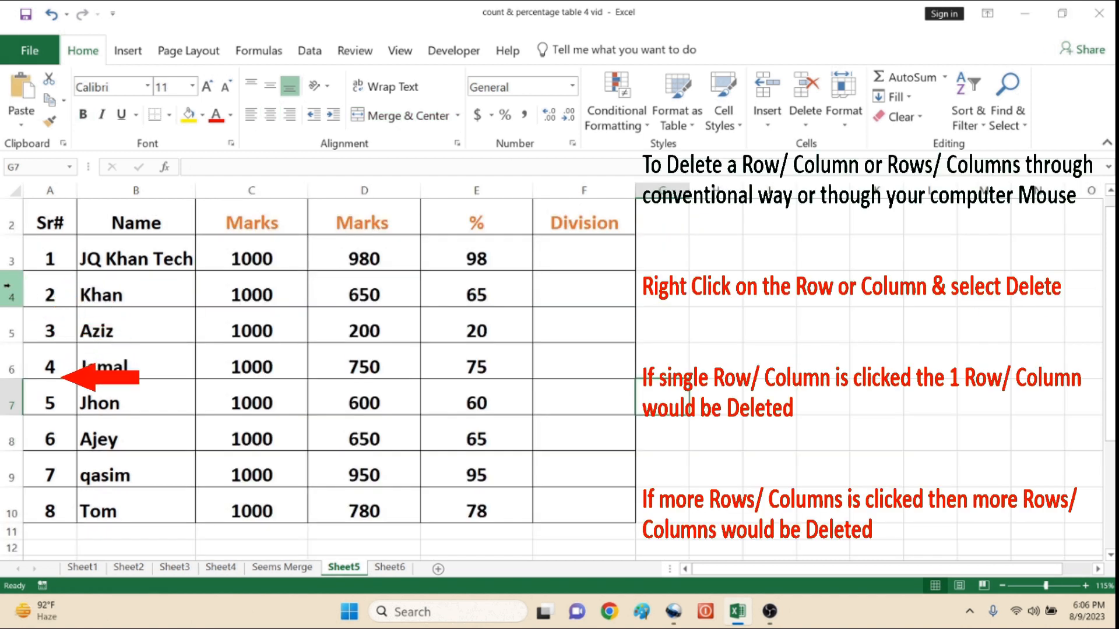
Step: Delete the entire Sr# 2 record in row 4 and select rows 4 to 8
right_click(10, 289)
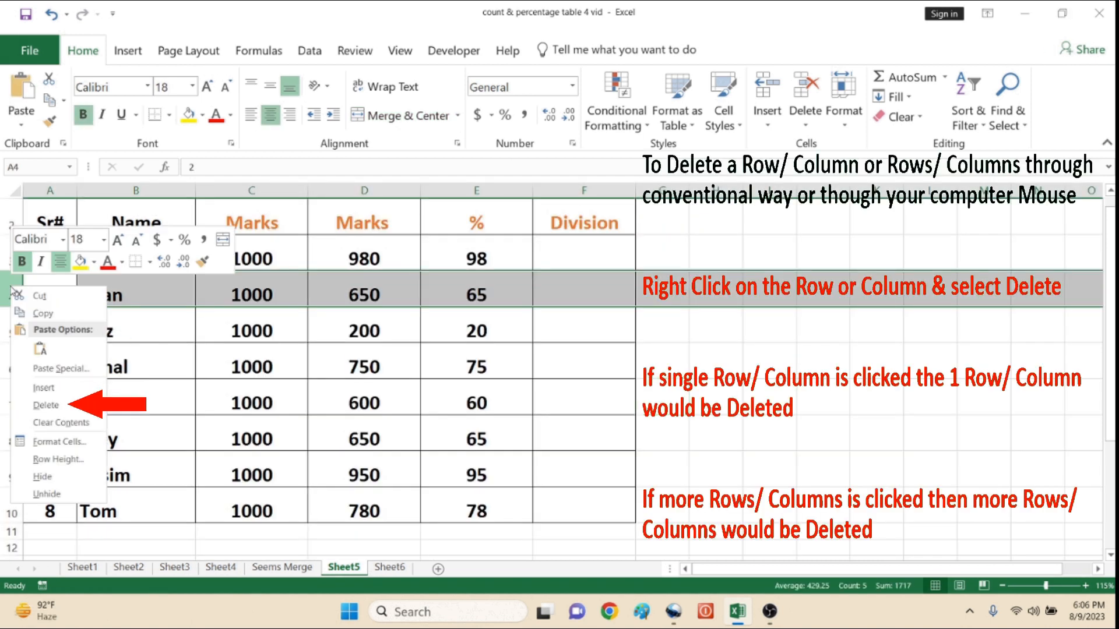
click(35, 404)
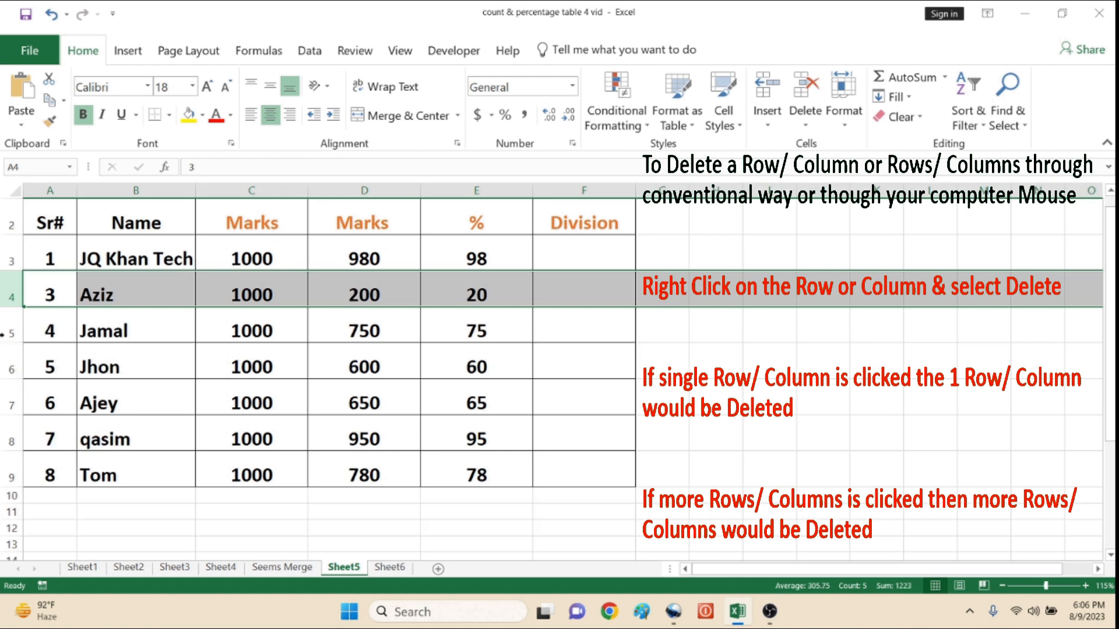
drag(10, 291, 2, 421)
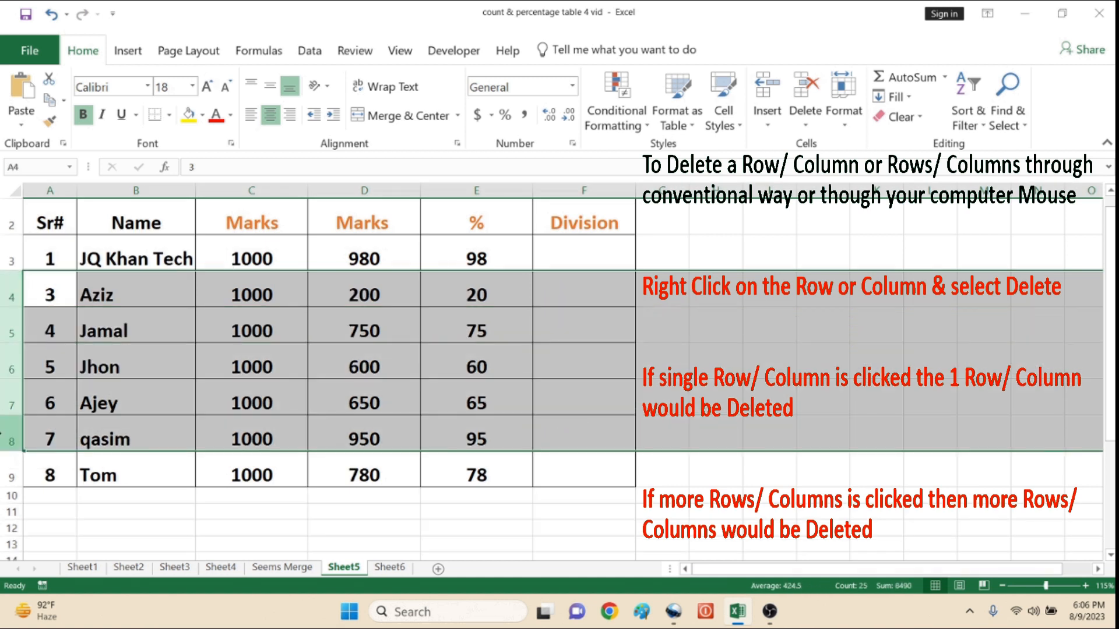